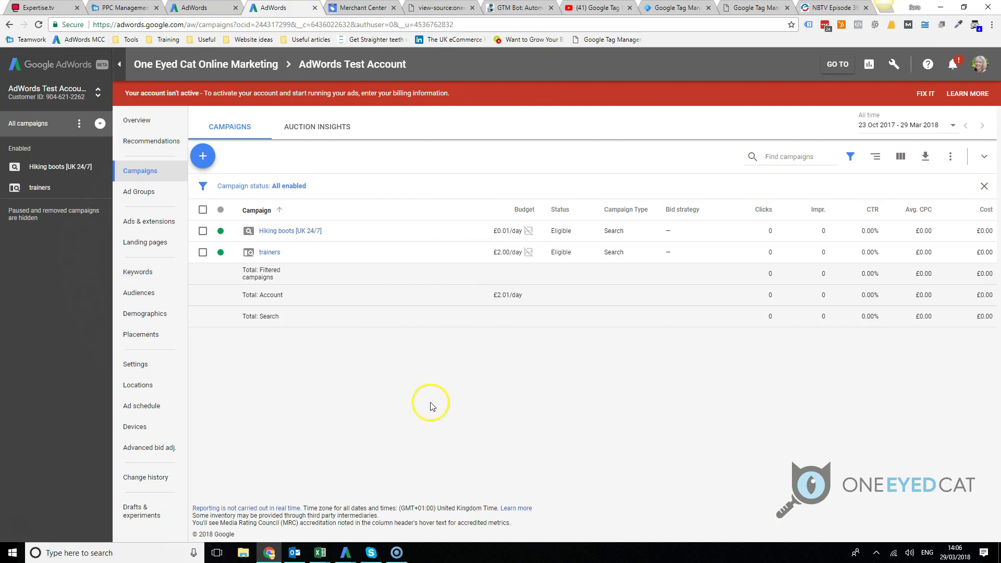
Open the account's ad extensions list and switch it to the Extensions view.
click(125, 224)
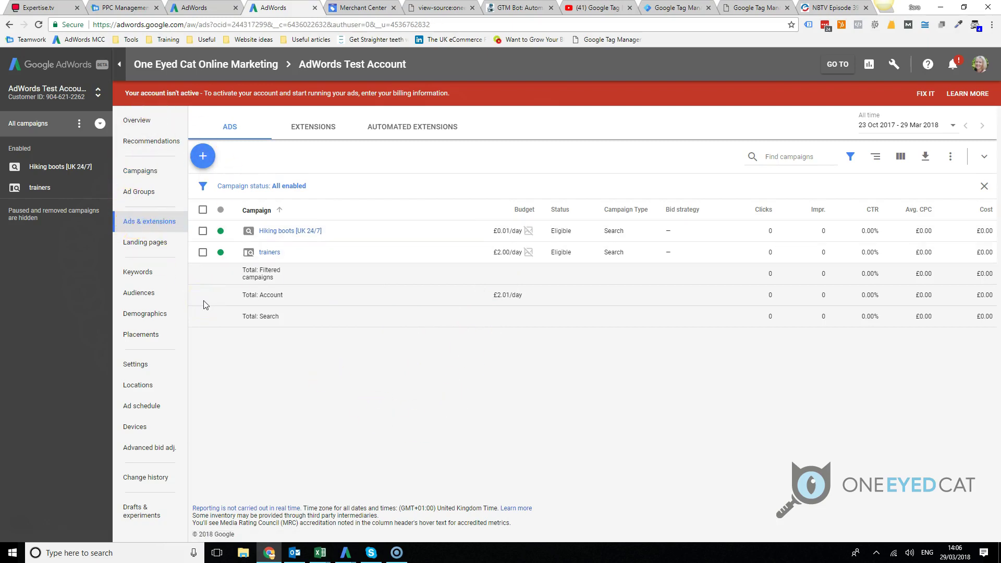
click(313, 129)
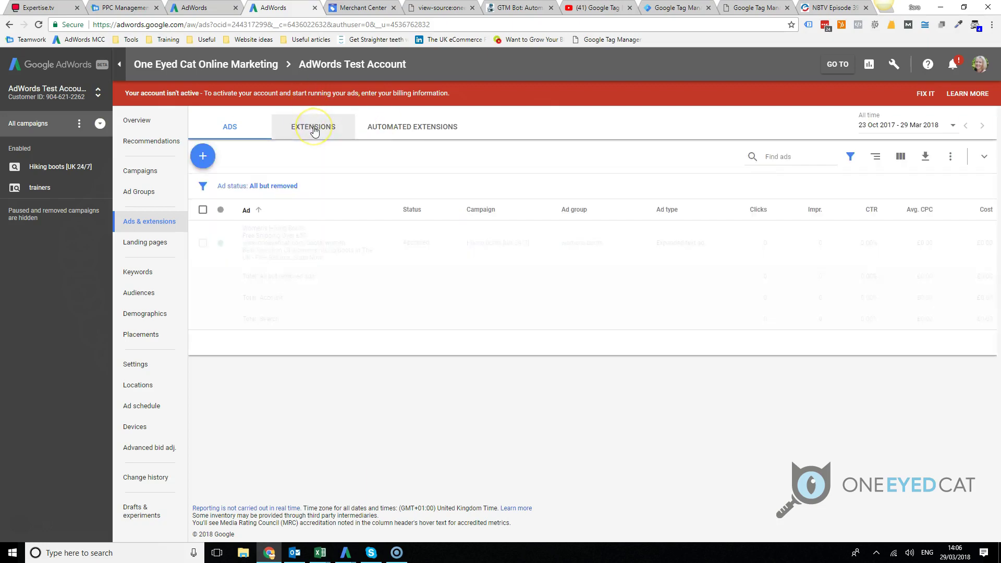
click(313, 131)
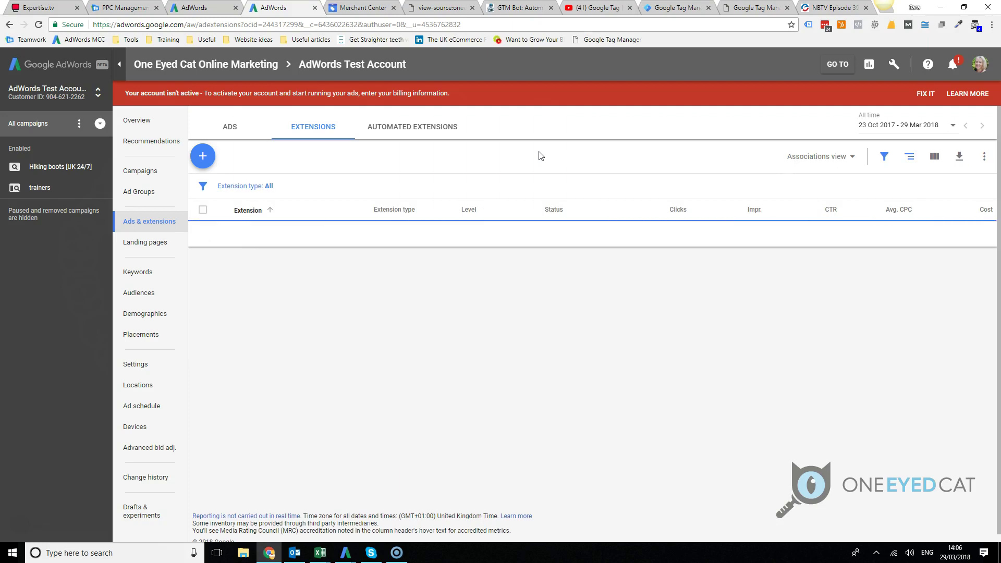
click(857, 163)
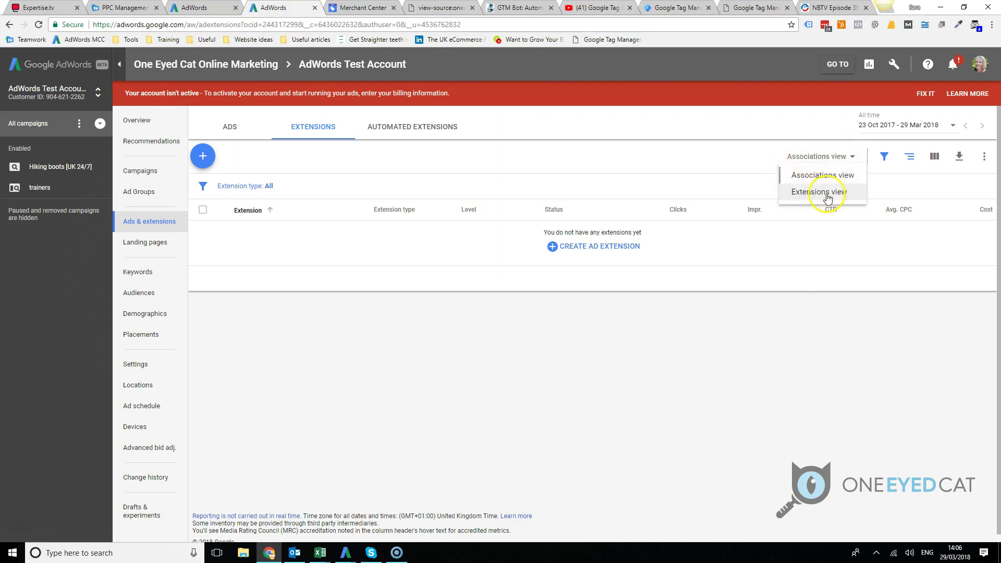
click(819, 193)
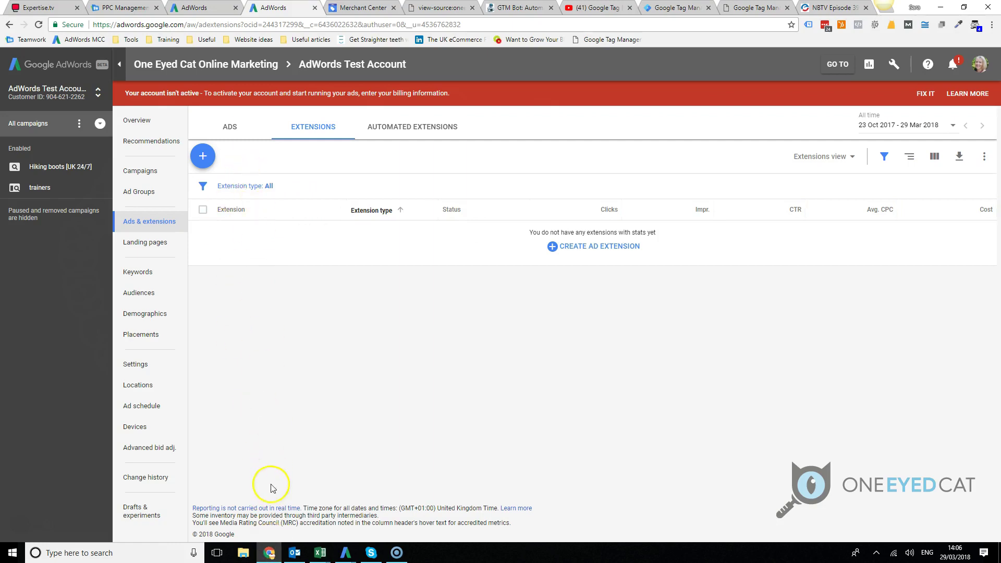
Look at the extensions list in Associations view and return to the Extensions view.
click(845, 157)
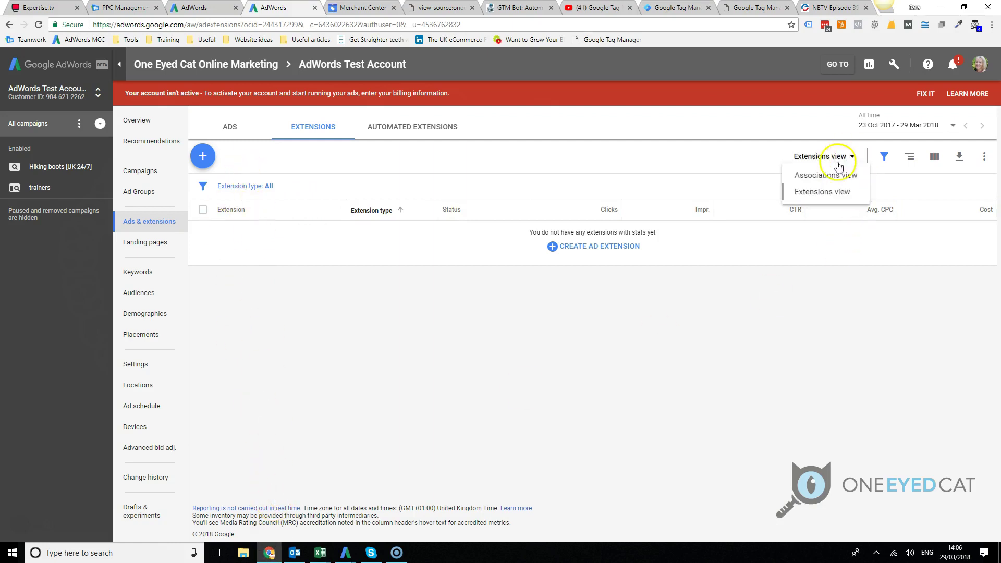
click(829, 175)
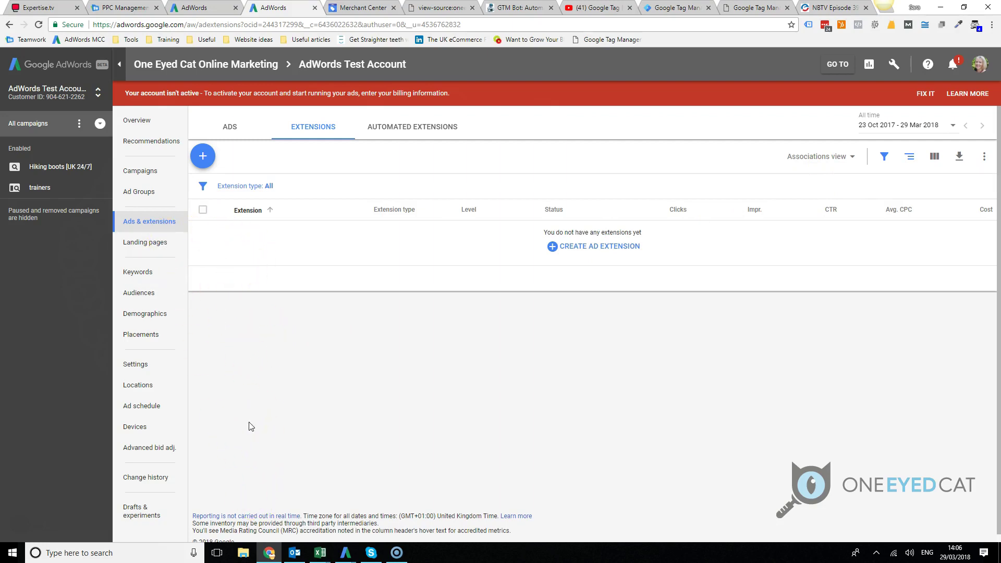
click(840, 156)
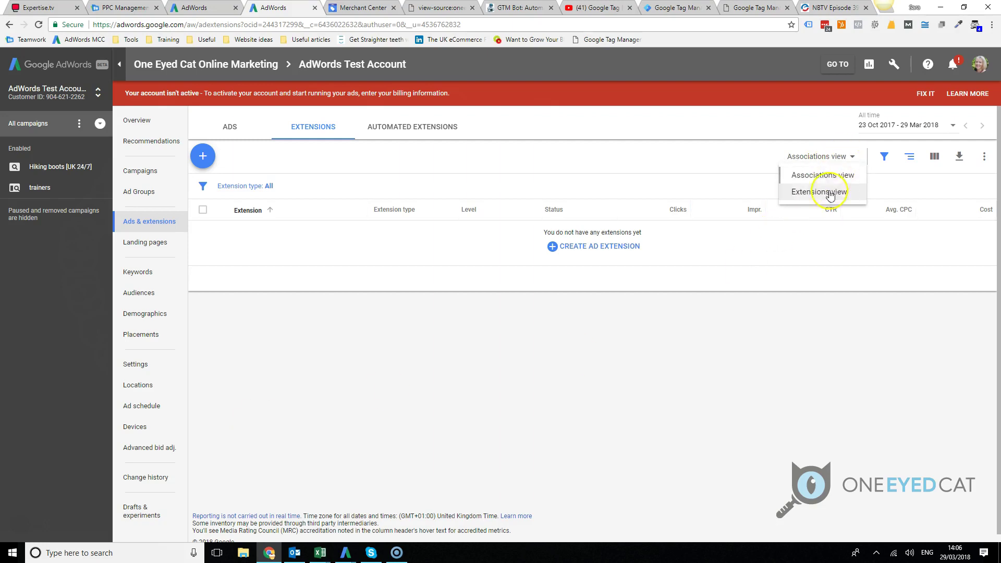
click(832, 190)
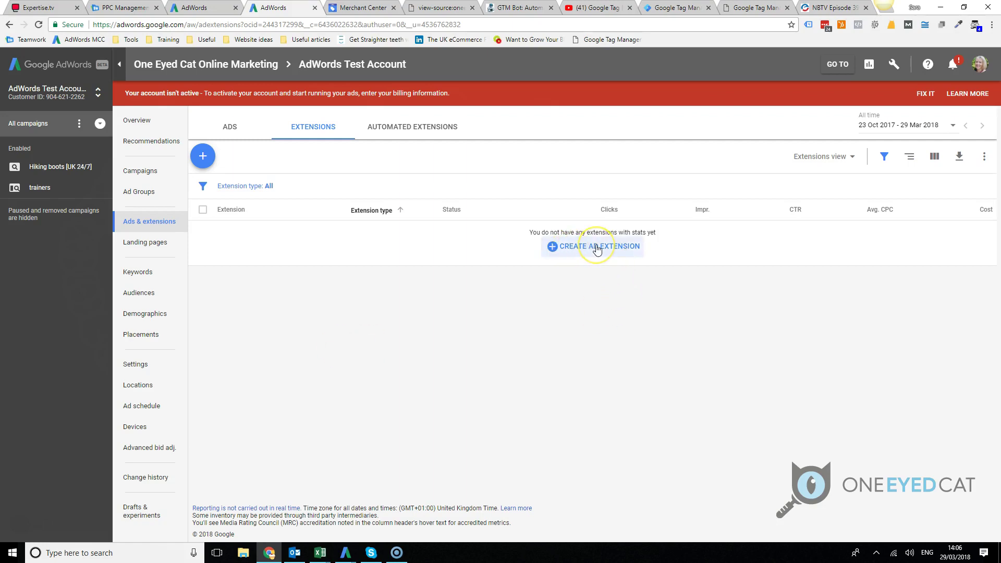
Start a new sitelink extension and show the levels it can be added to.
click(203, 156)
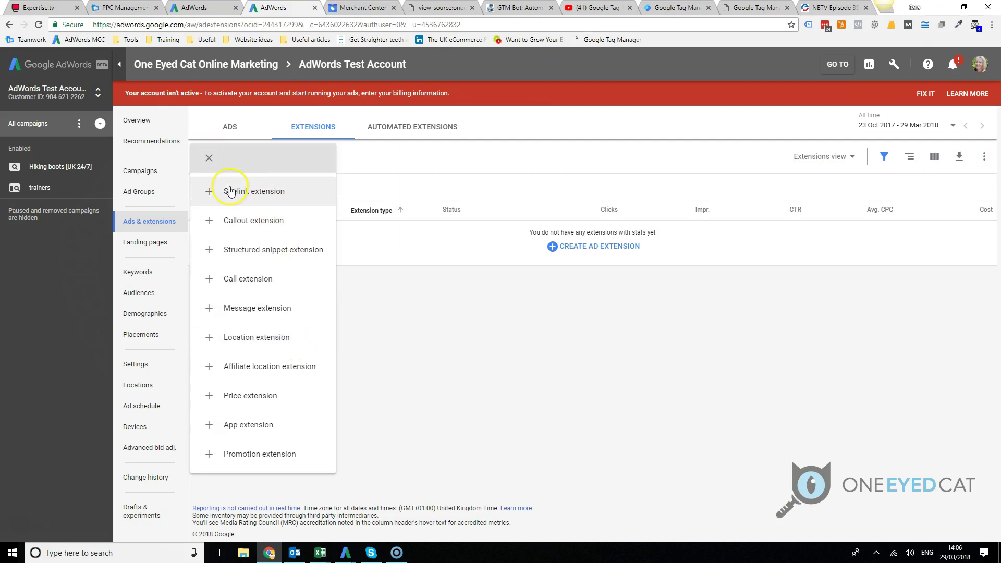
click(259, 193)
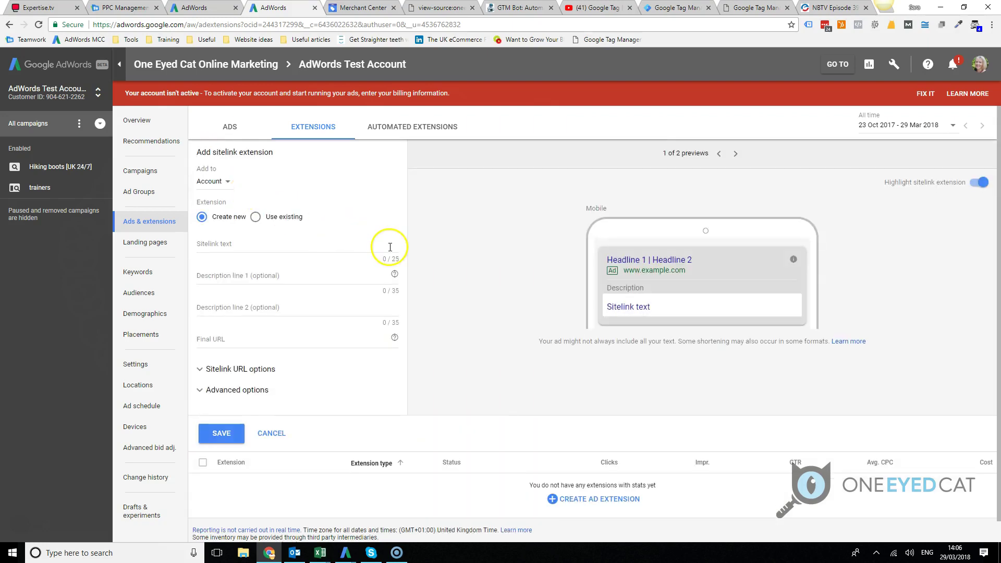
click(226, 183)
click(220, 194)
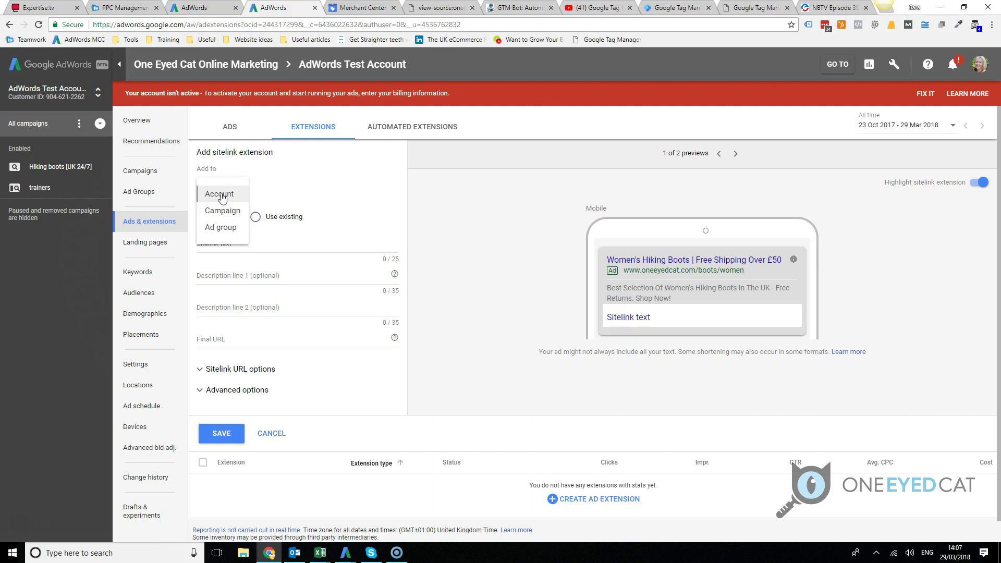
Try adding the sitelink at campaign level and check which campaigns can be chosen.
click(223, 211)
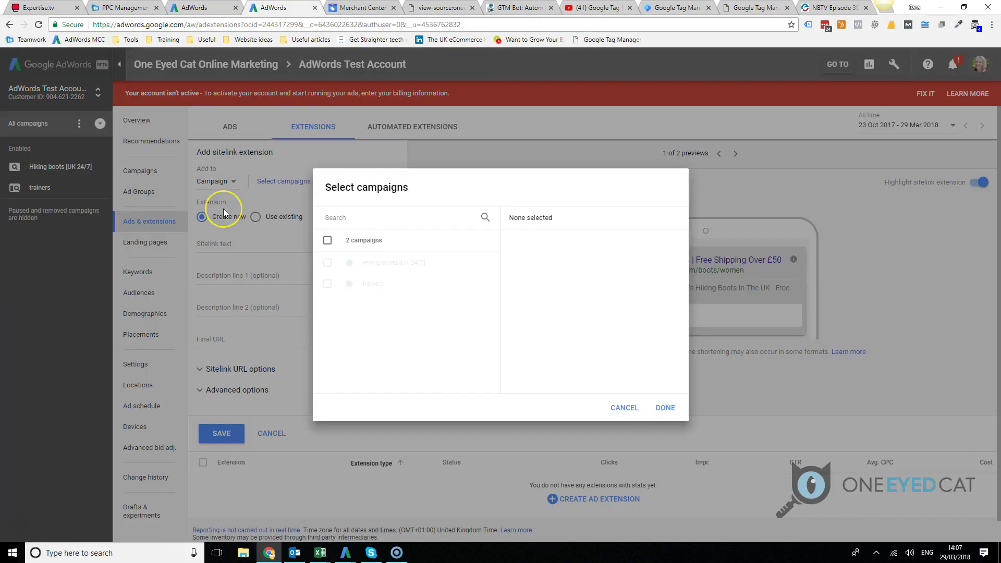
click(449, 213)
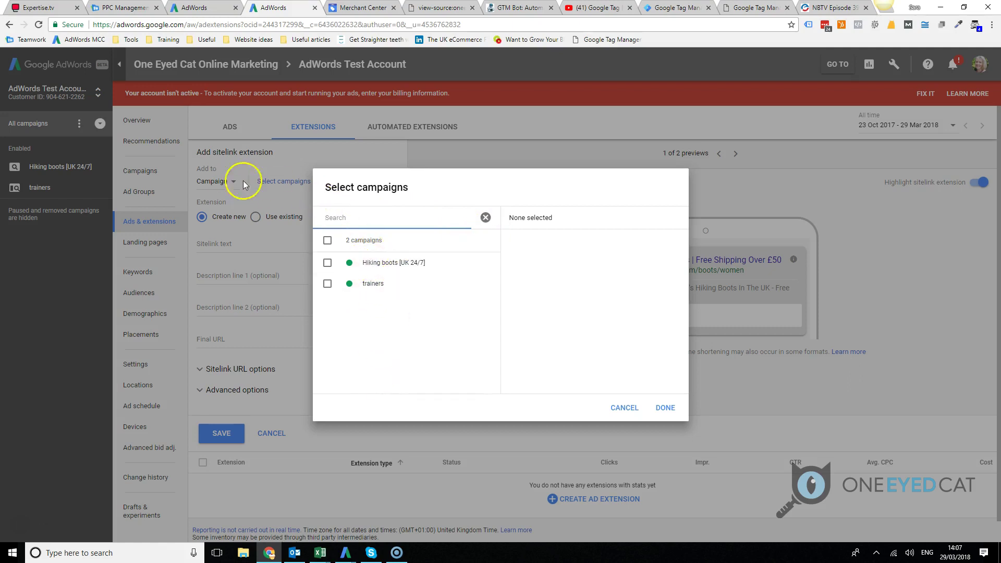
click(617, 407)
Try adding the sitelink at ad group level with "womens boots" from the Hiking boots [UK 24/7] campaign.
click(229, 182)
click(221, 232)
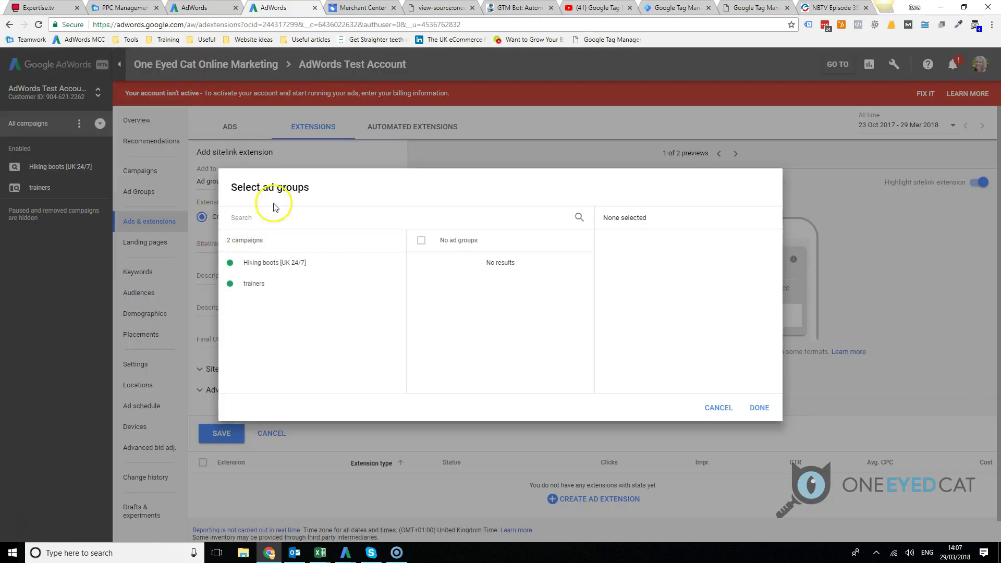
click(264, 262)
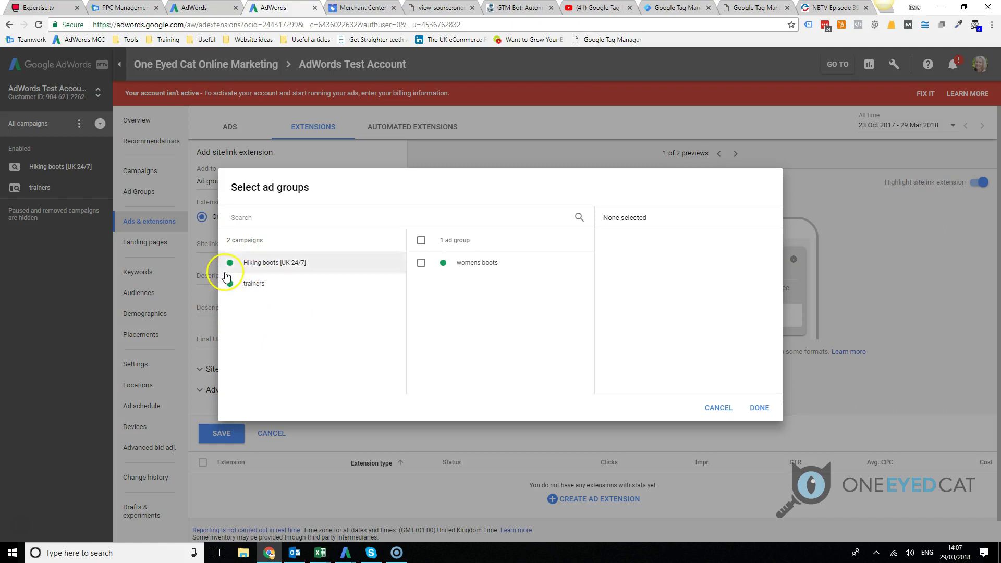
click(421, 263)
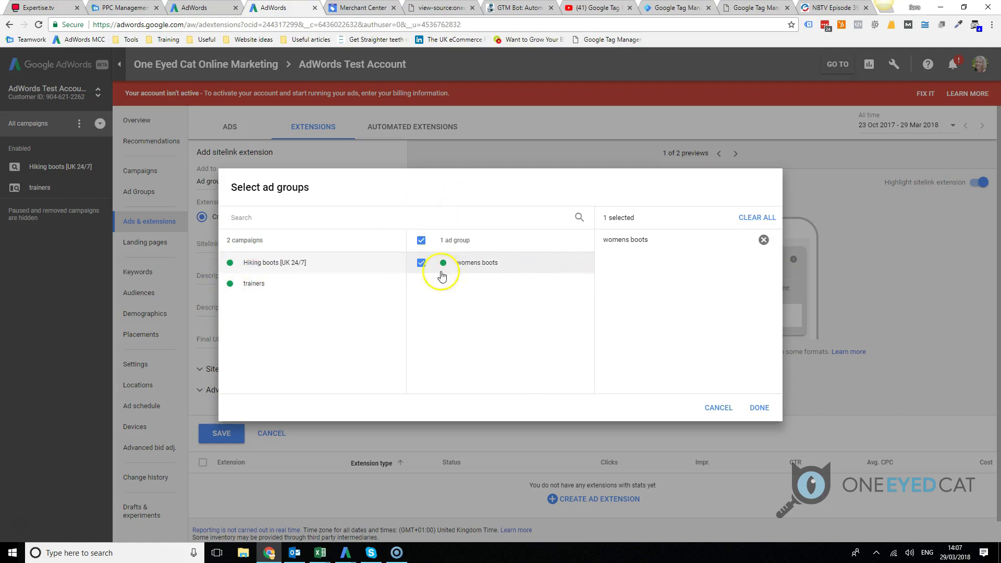
click(719, 411)
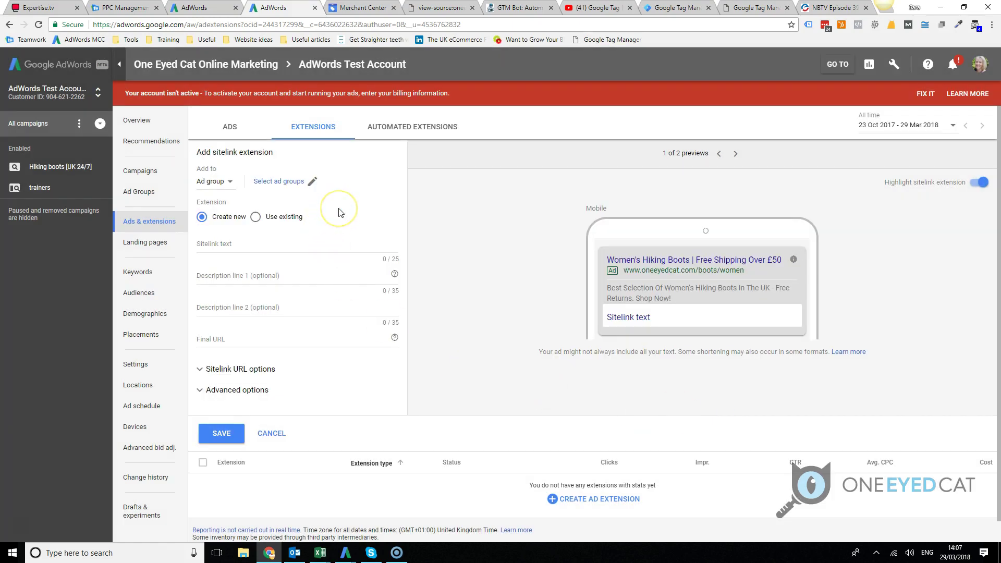
Set the sitelink to apply to the whole account and enter "Sports Equipment" as its sitelink text.
click(221, 183)
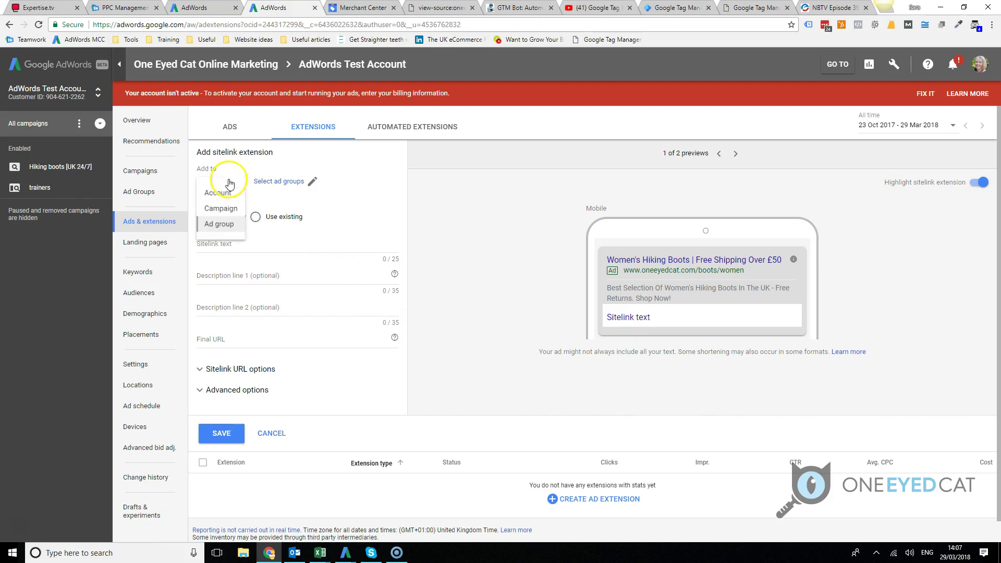
click(224, 195)
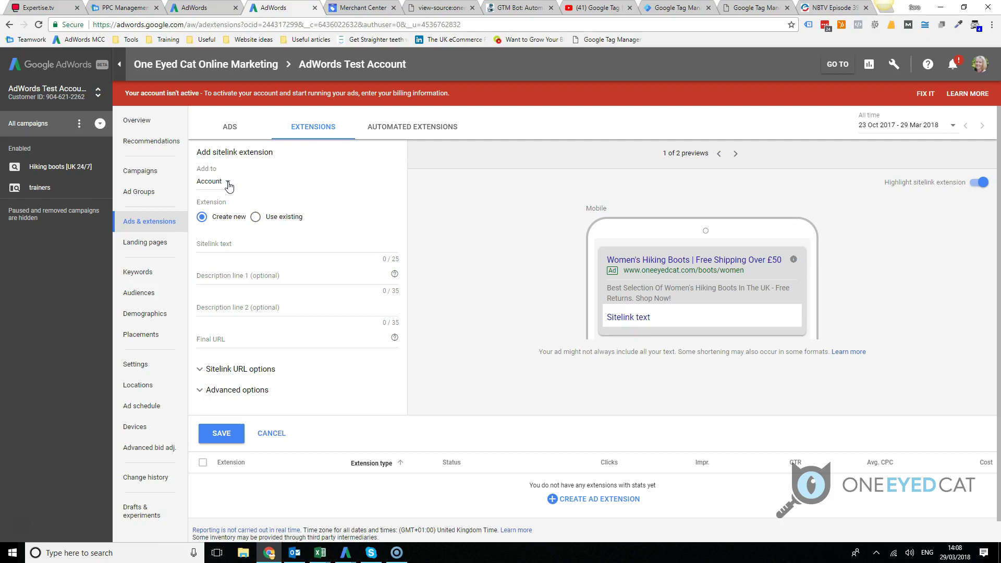
click(216, 248)
click(683, 161)
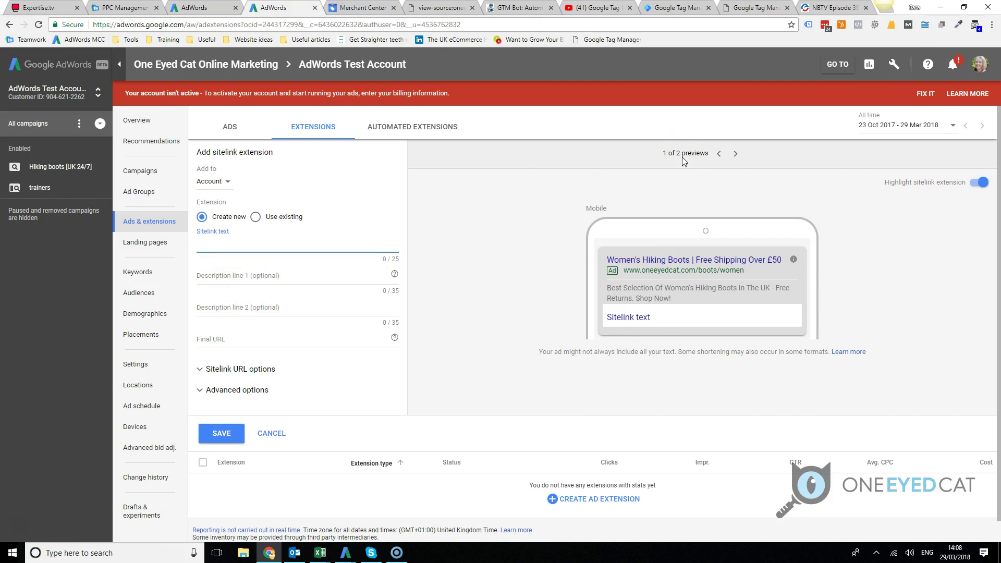
click(641, 157)
click(658, 185)
click(706, 211)
text(Sports Equipment)
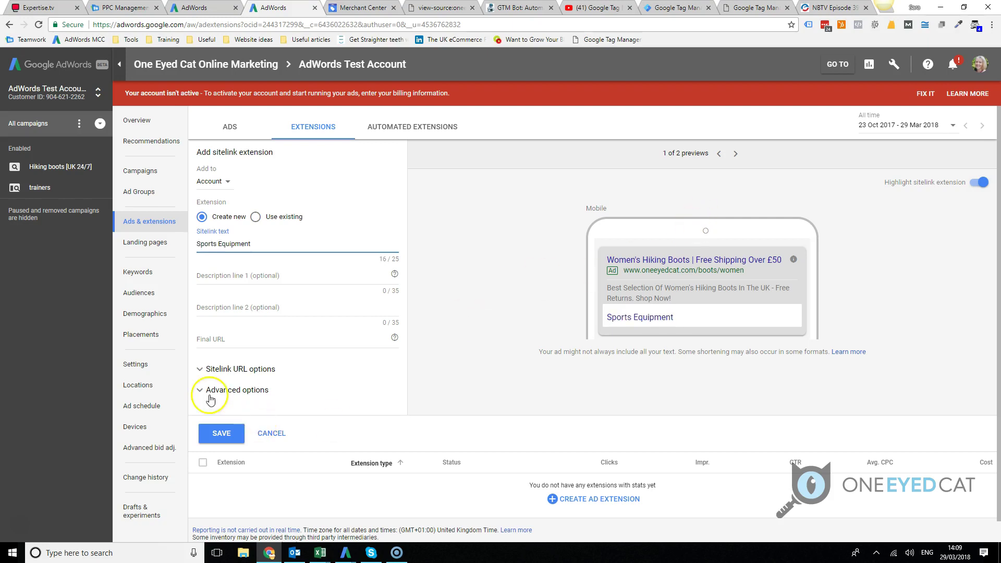
Set the sitelink's final URL to sportsshop.com/sportsequipment and its first description line to "All types of equipment for all".
click(247, 338)
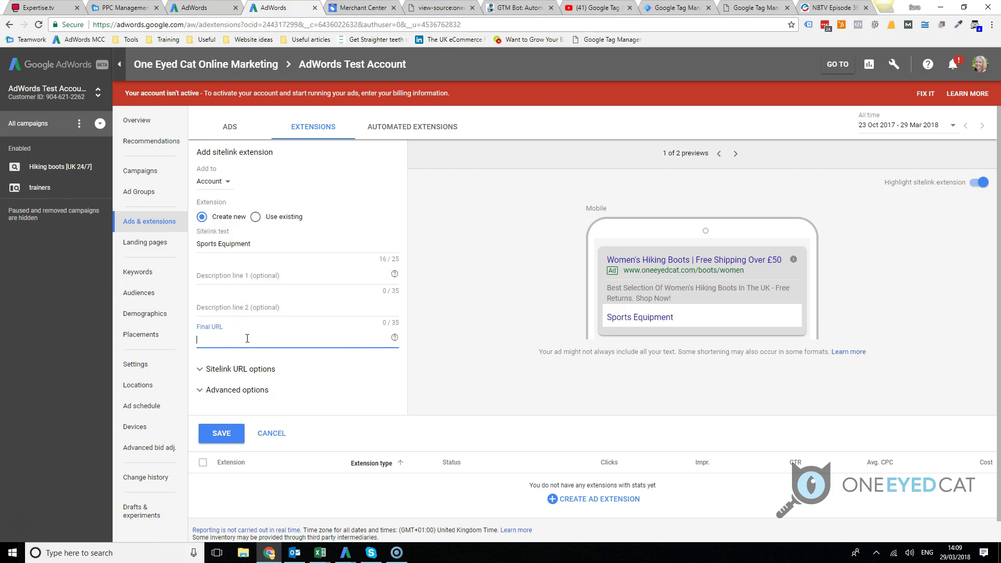
text(sportsshop.com/sportsequipment)
click(226, 277)
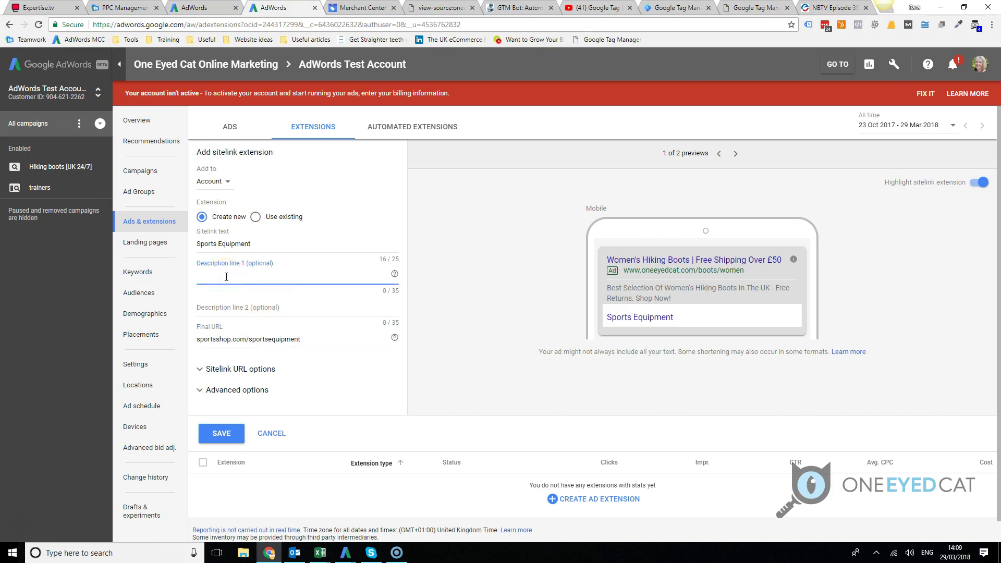
text(All types of e)
text(quipemnt)
key(BackSpace)
key(BackSpace)
text(ent)
key(BackSpace)
key(BackSpace)
key(BackSpace)
key(BackSpace)
key(BackSpace)
text(ment for all)
text( sports)
key(BackSpace)
key(BackSpace)
key(BackSpace)
key(BackSpace)
key(BackSpace)
key(BackSpace)
key(BackSpace)
Enter "sports, indoors & outdoors." as the sitelink's second description line.
key(Tab)
text(sports, ind)
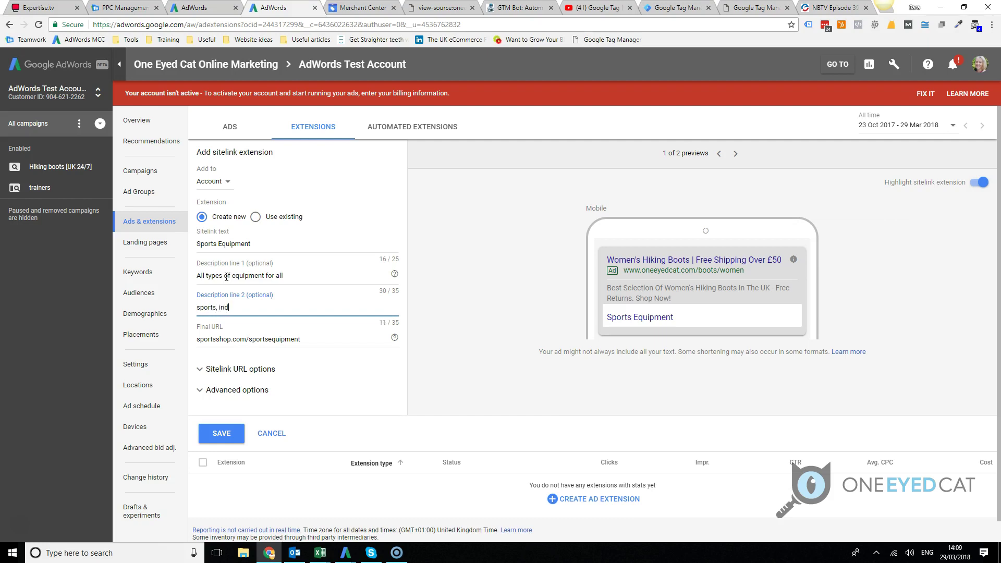
text(oors &  outdoors.)
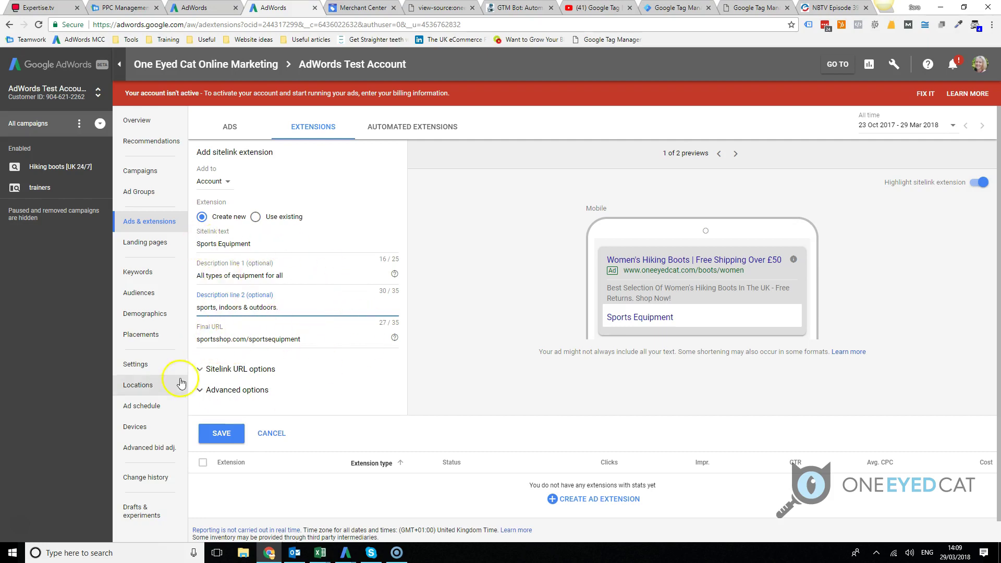
Check the sitelink URL options and expand the advanced options with device preference and scheduling.
click(201, 369)
click(202, 371)
click(203, 373)
click(202, 370)
click(199, 391)
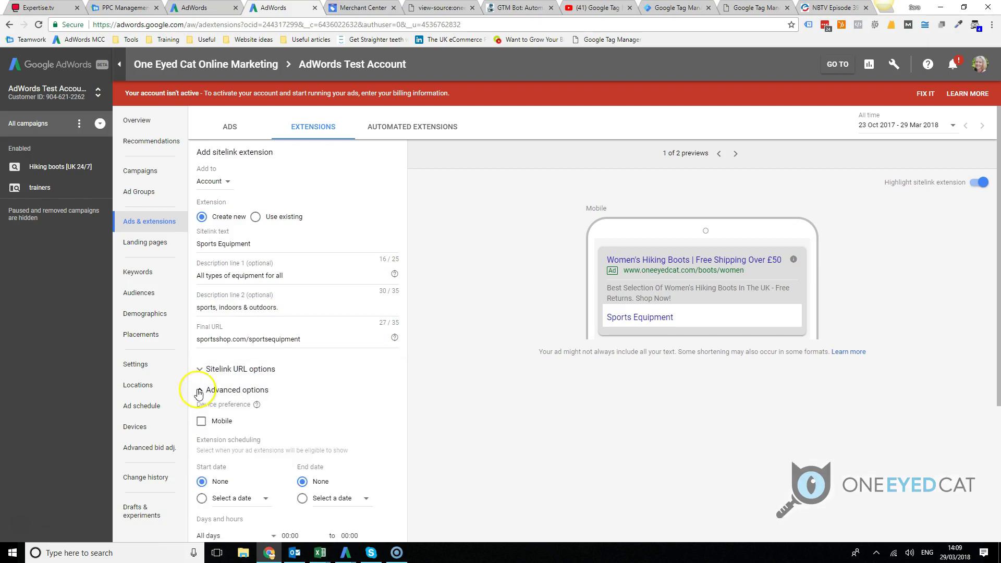
scroll(345, 464, down, 2)
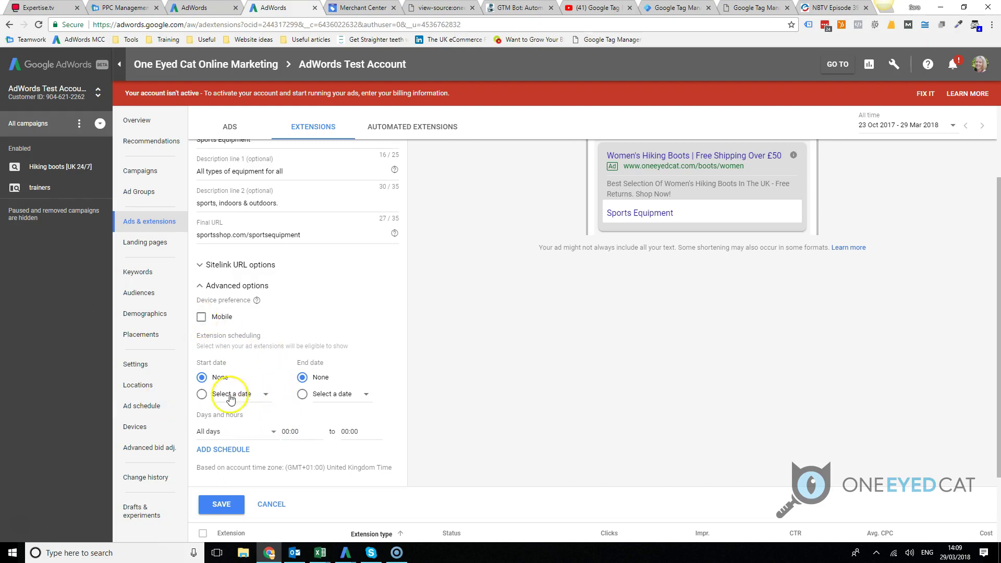
View the start date calendar and the scheduling settings for the sitelink extension.
click(266, 399)
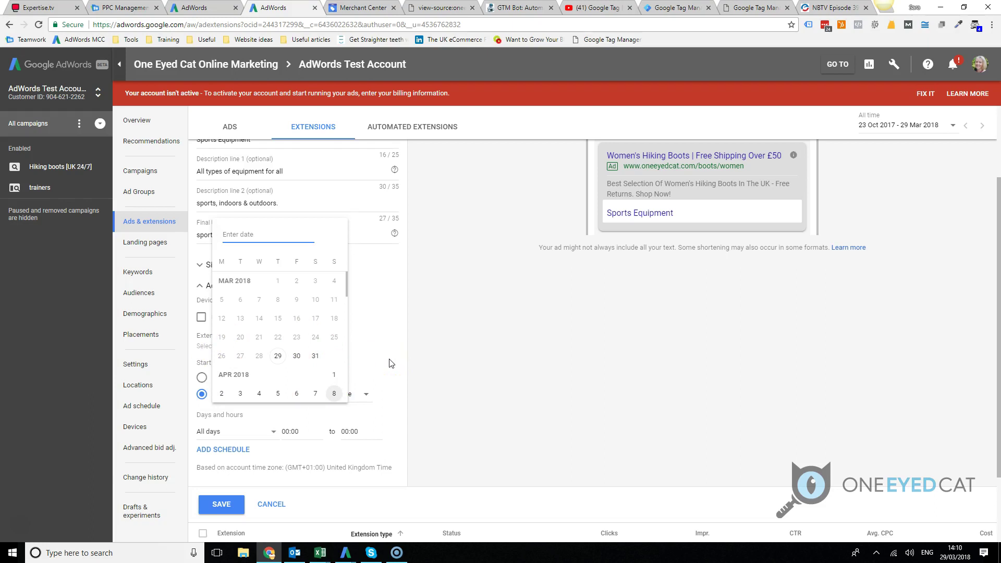
click(262, 371)
double_click(262, 371)
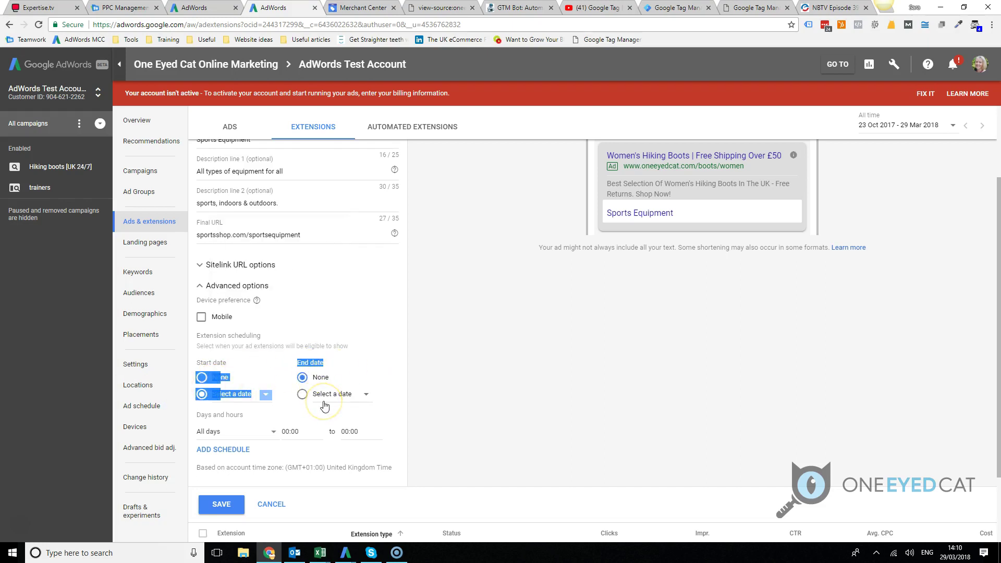
click(229, 453)
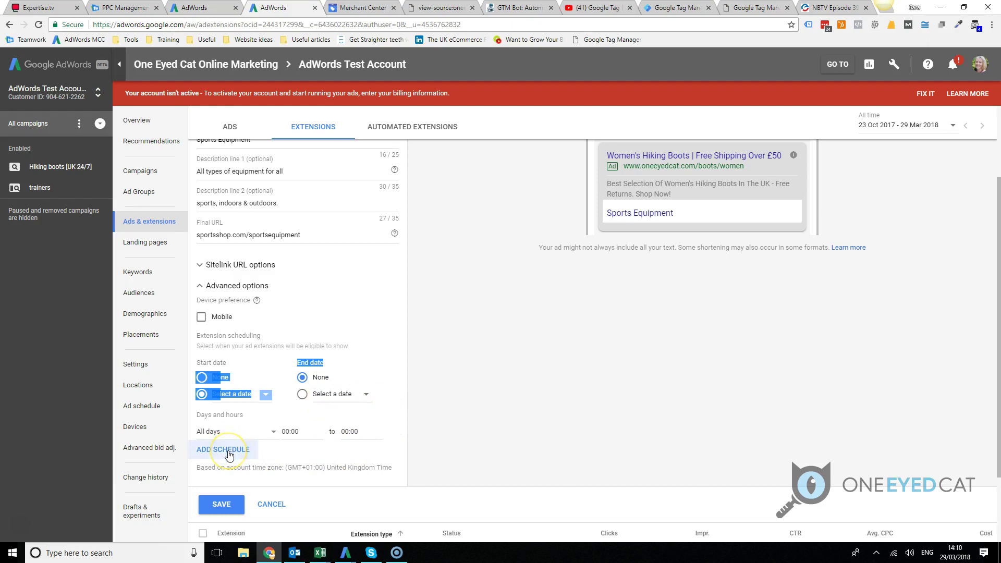
click(227, 457)
click(352, 333)
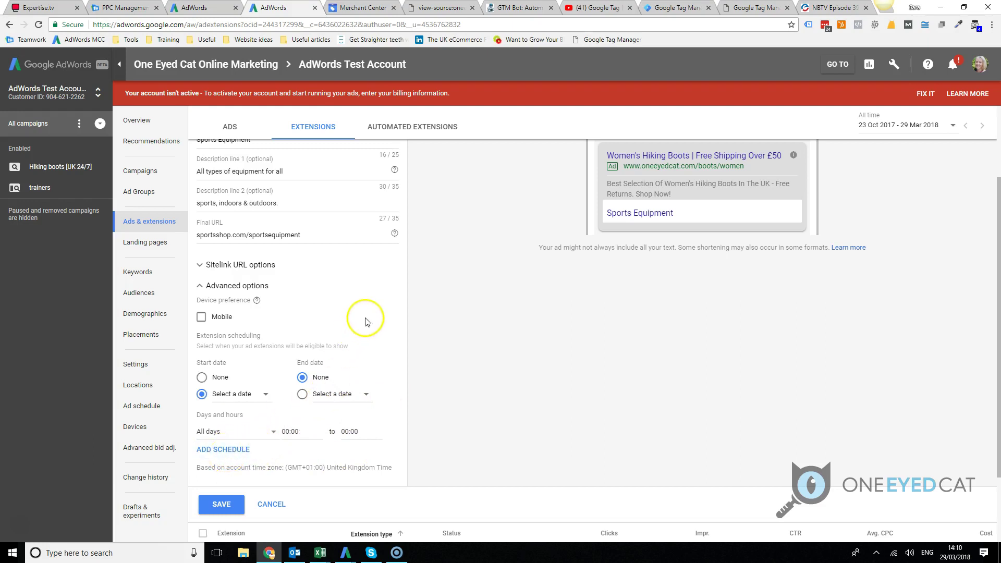
Save the Sports Equipment sitelink extension.
click(222, 505)
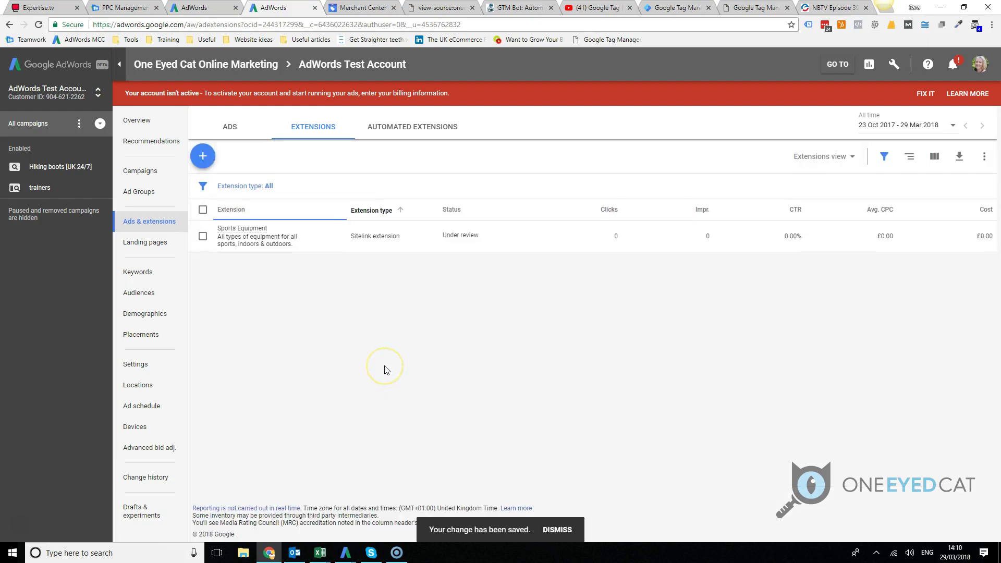
click(244, 242)
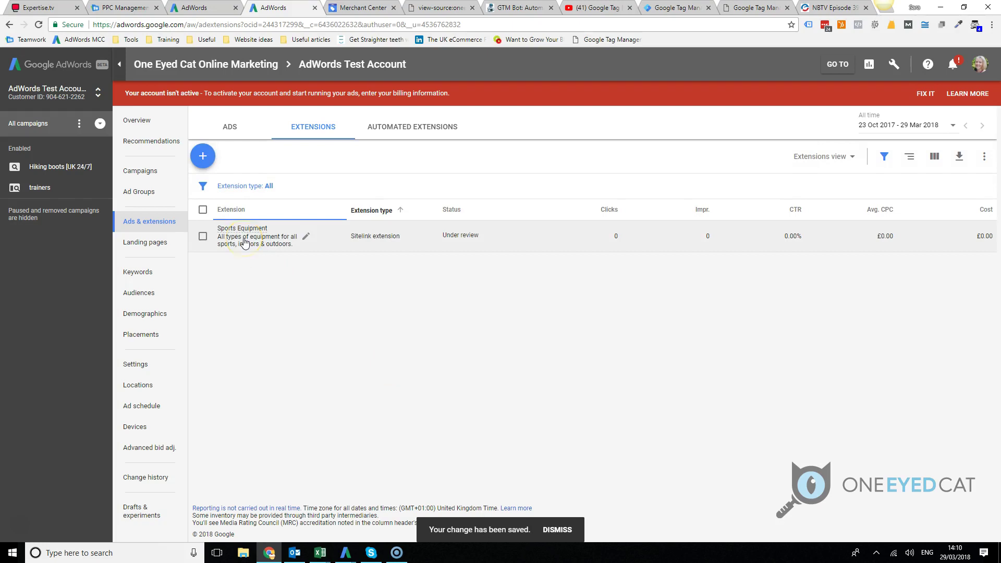
click(308, 237)
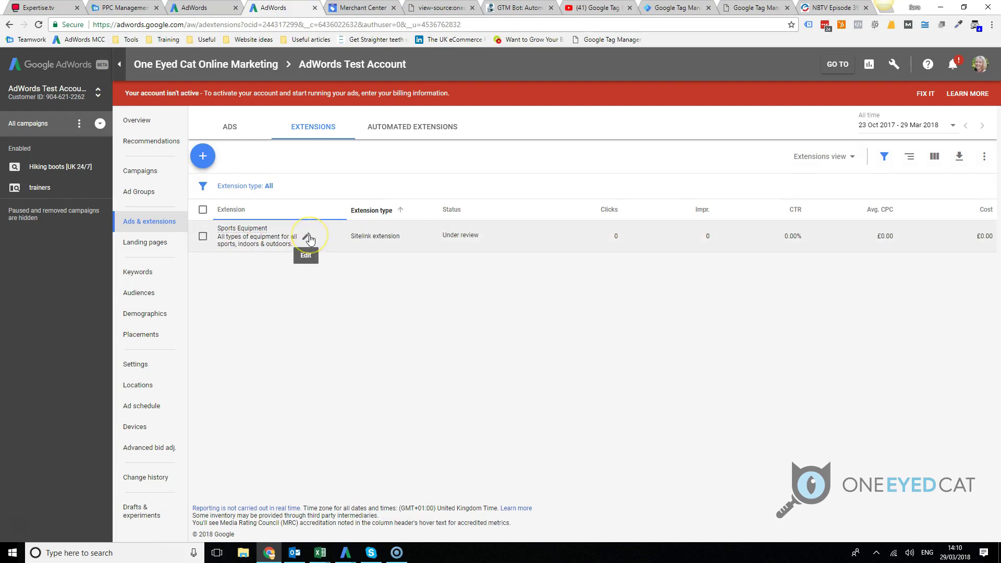
click(298, 243)
Start a new account-level sitelink extension and set its sitelink text to "Ladies Clothing".
click(203, 156)
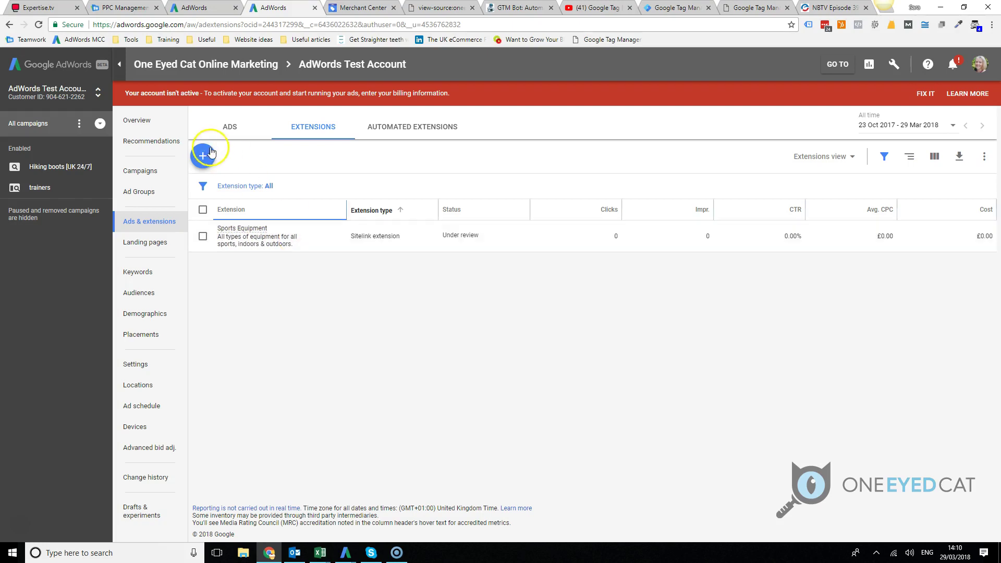
click(262, 203)
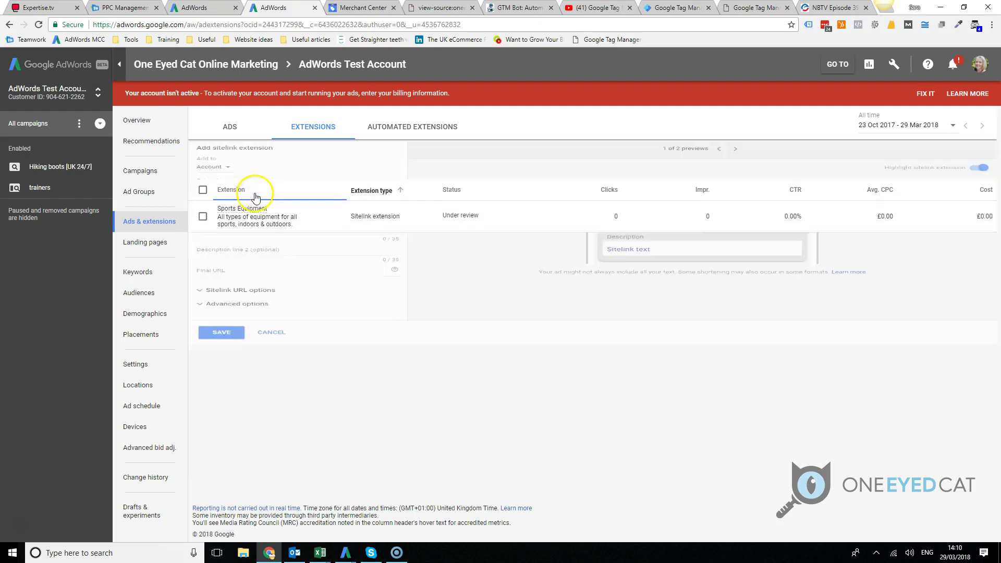
click(212, 242)
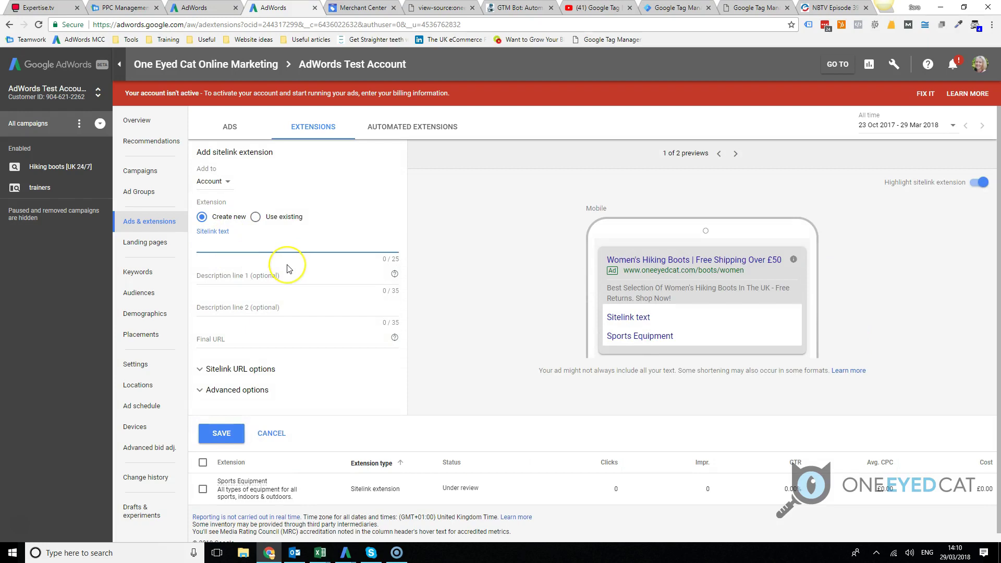
text(Clothi)
key(BackSpace)
key(BackSpace)
text(ih)
key(BackSpace)
key(BackSpace)
key(BackSpace)
key(BackSpace)
key(BackSpace)
text(Ladies  Clothing)
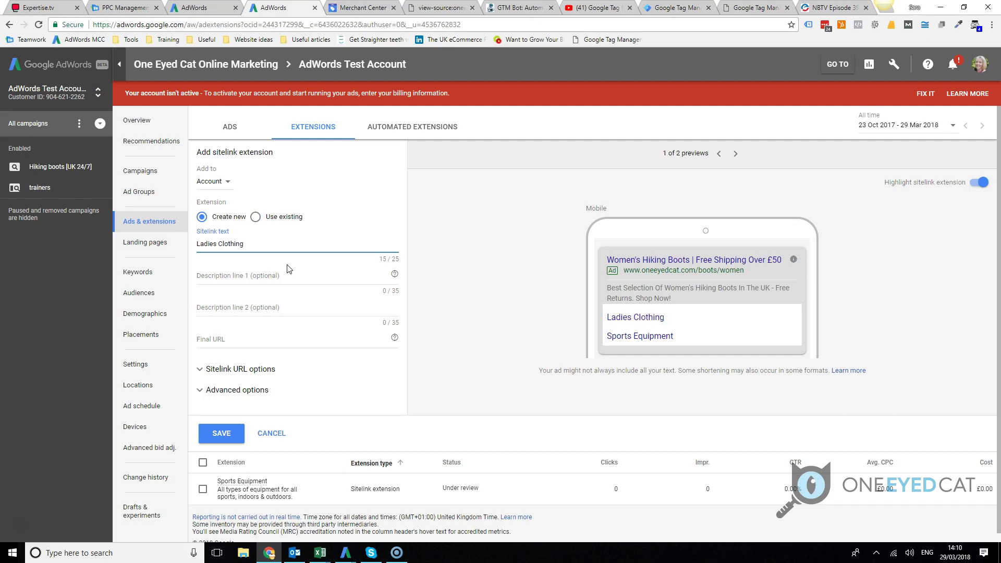
Set the Ladies Clothing sitelink's final URL to sports.com/ladies and save the extension.
click(222, 345)
text(sports.com)
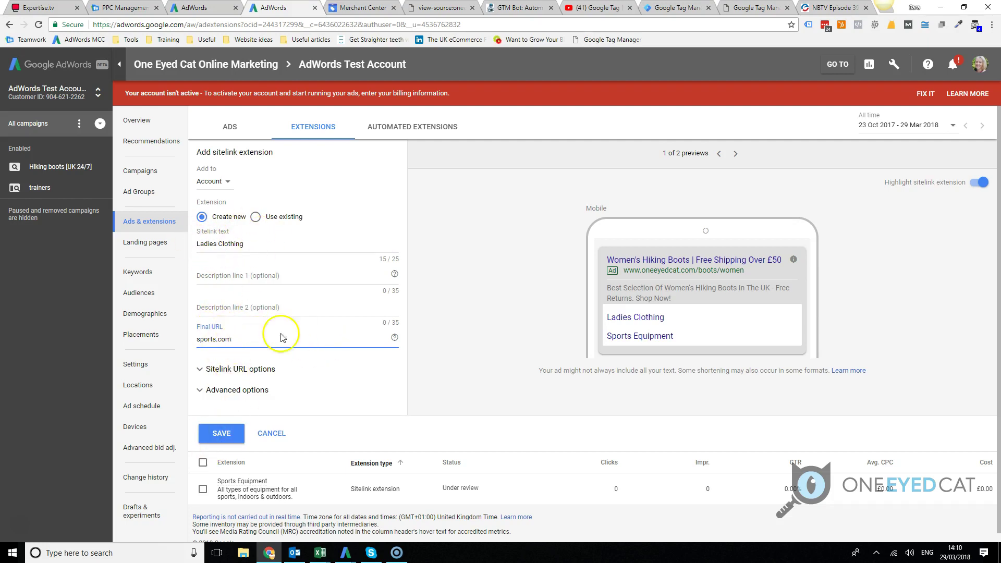
text(/ladies)
click(221, 433)
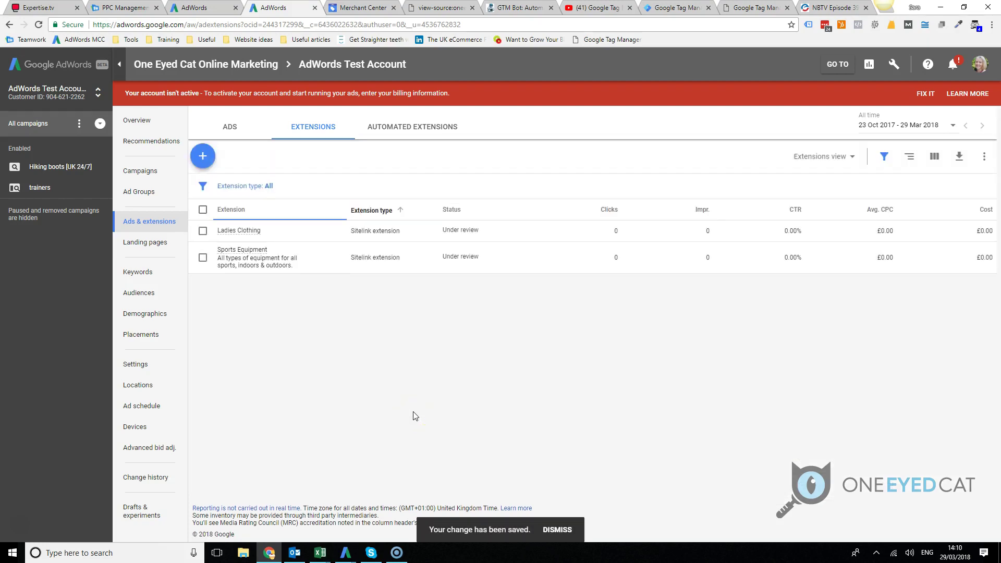
View the editable fields of the Sports Equipment sitelink and close them without changing anything.
mouse_move(256, 232)
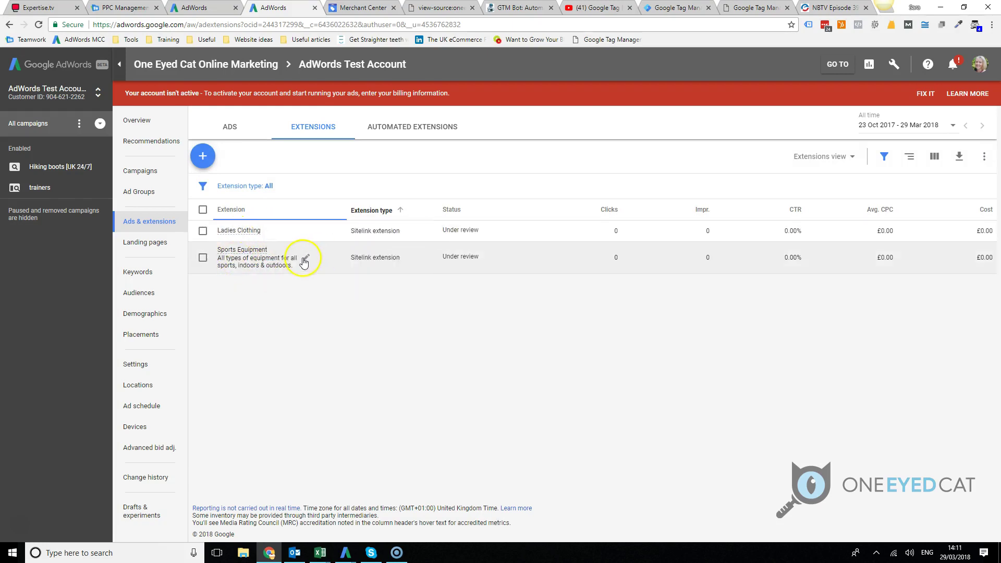
click(305, 261)
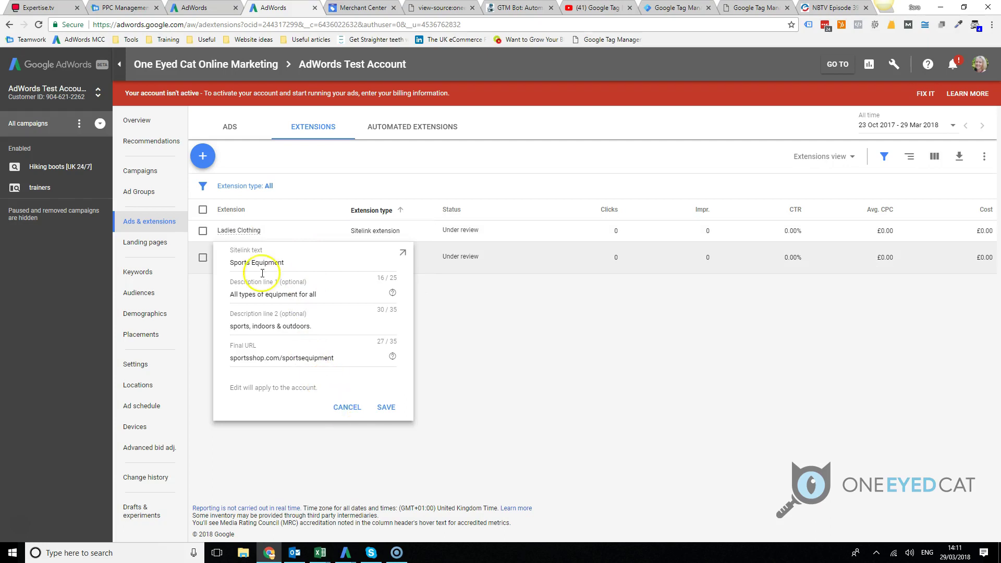
click(349, 408)
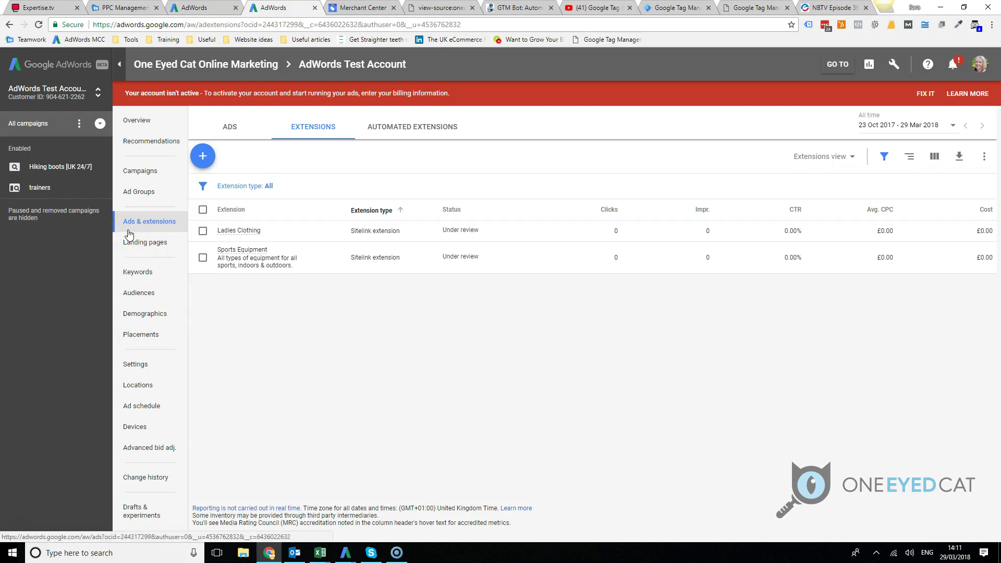
click(286, 269)
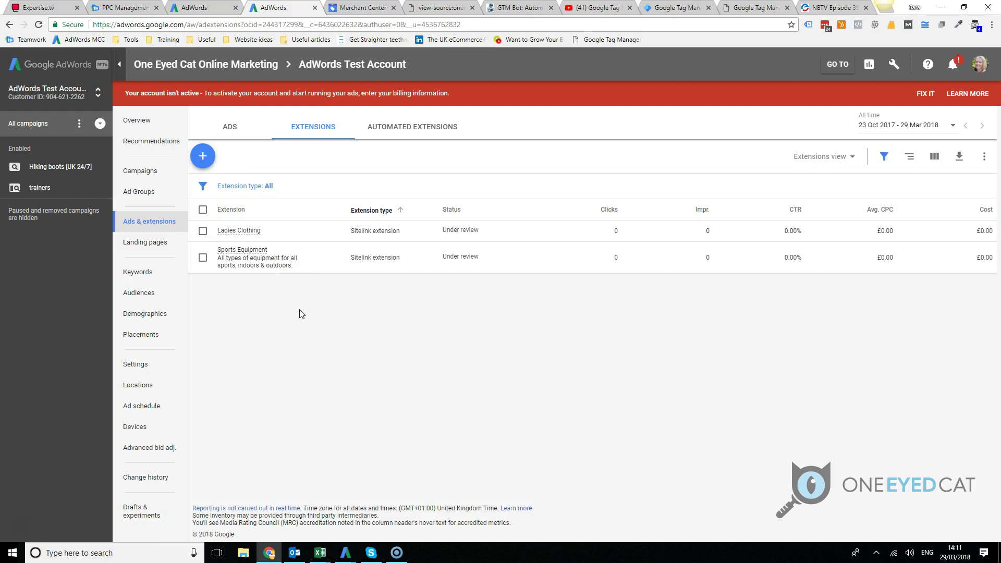
click(204, 156)
click(219, 195)
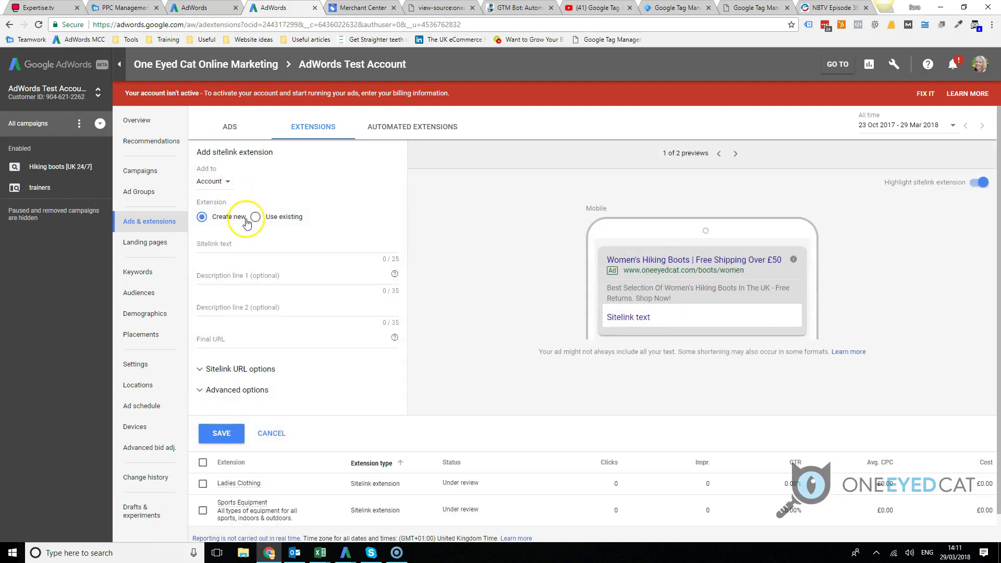
click(215, 182)
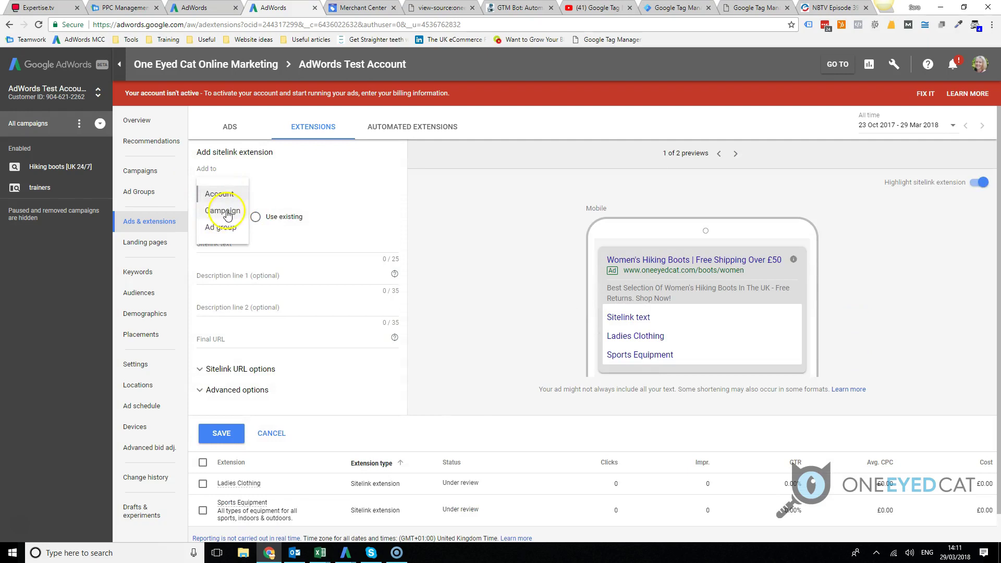
click(224, 211)
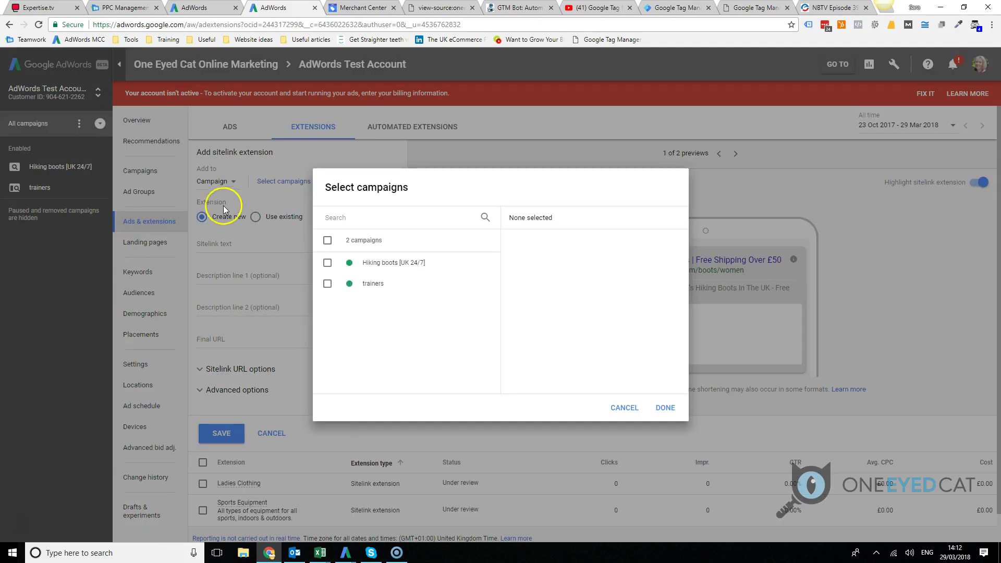
click(328, 263)
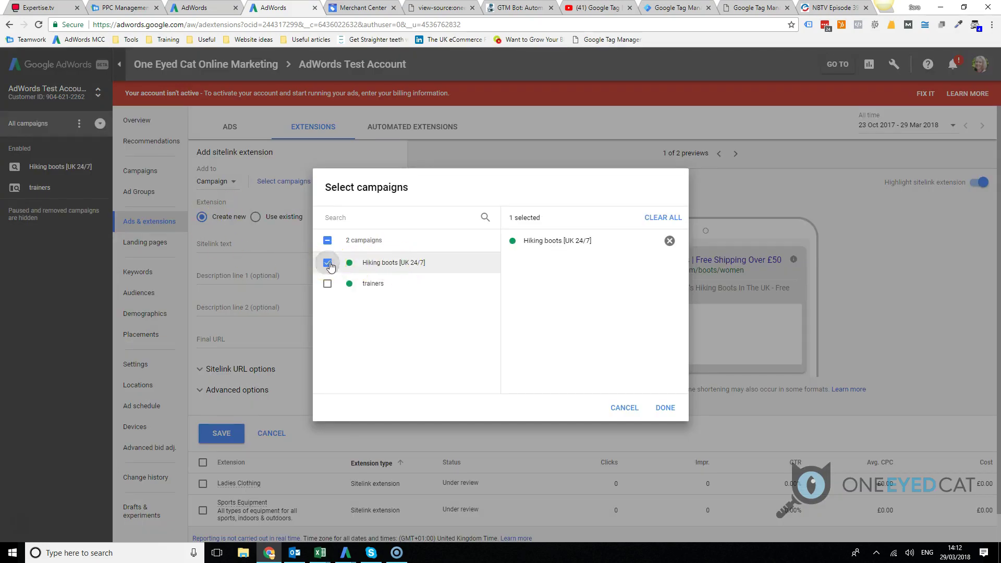
click(665, 408)
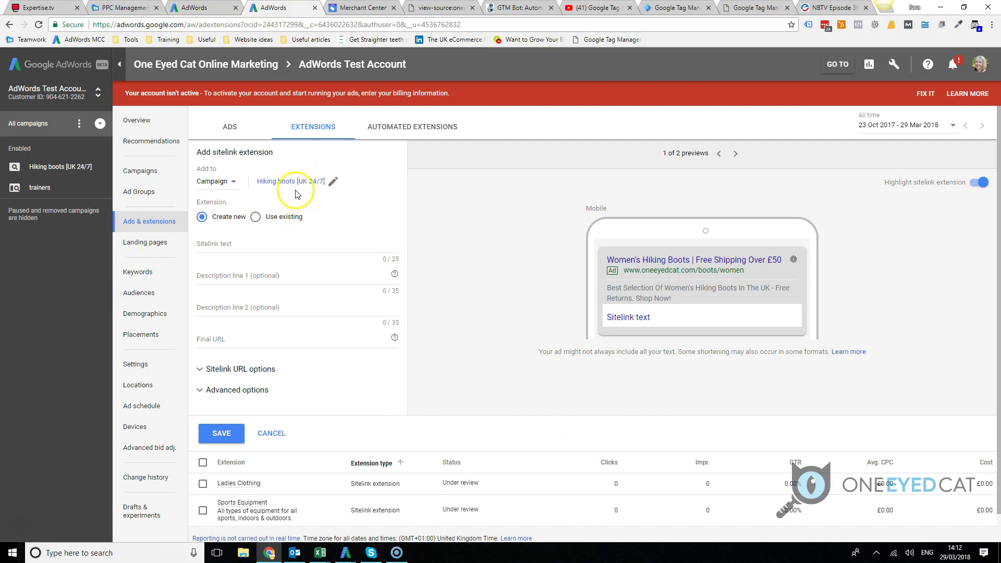
click(223, 244)
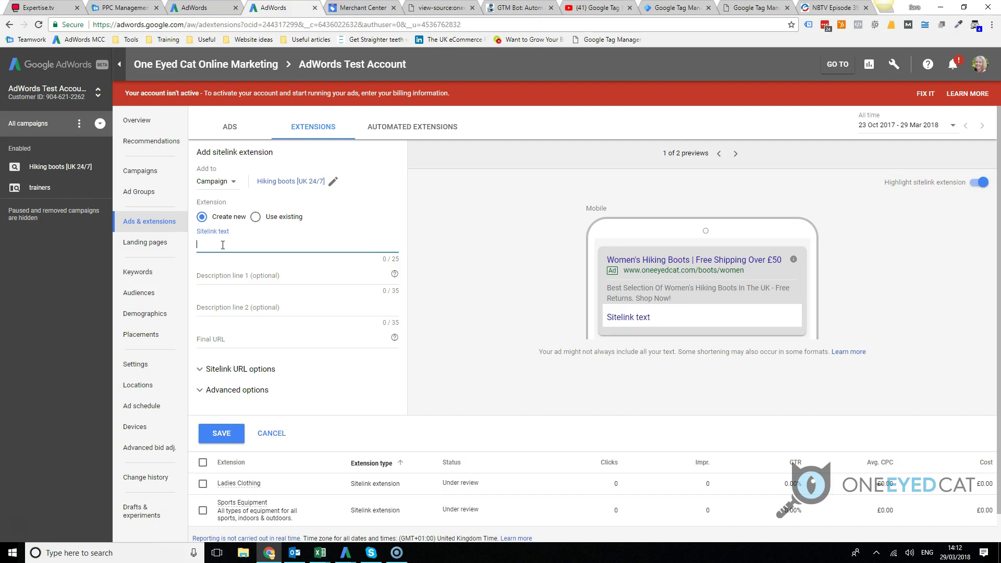
click(271, 433)
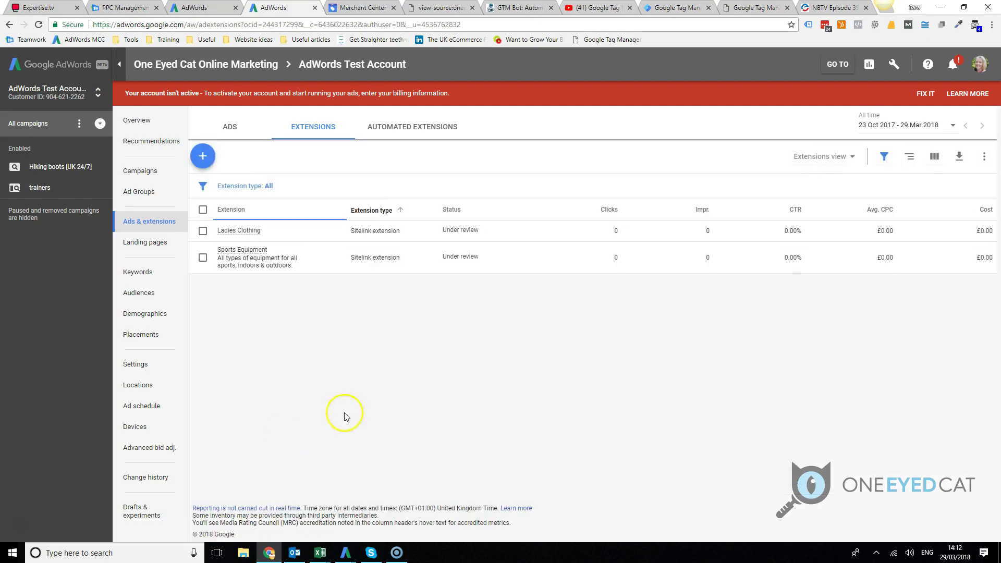
Switch to the Associations view and add the Sports Equipment sitelink to the Hiking boots [UK 24/7] and trainers campaigns.
click(845, 157)
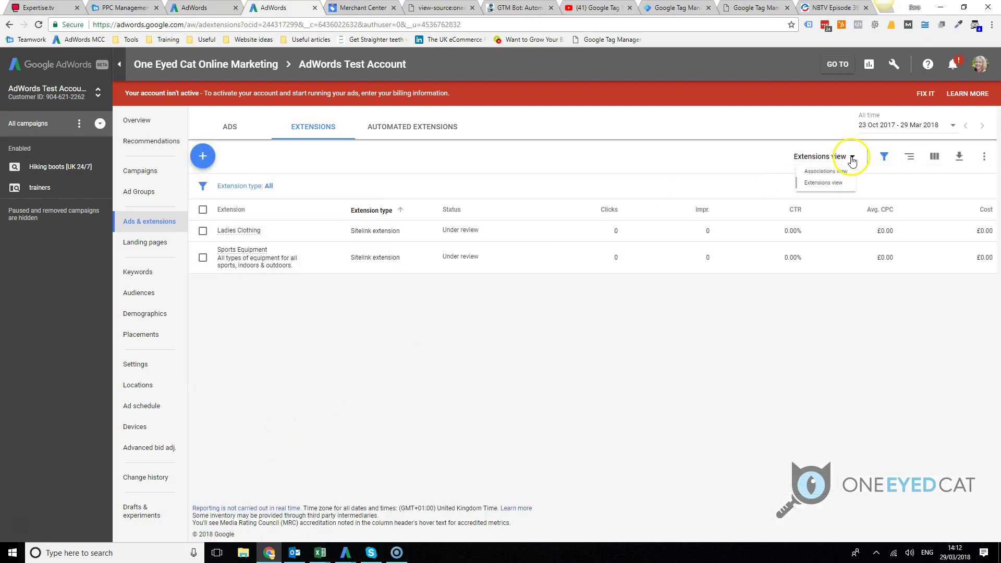
click(815, 176)
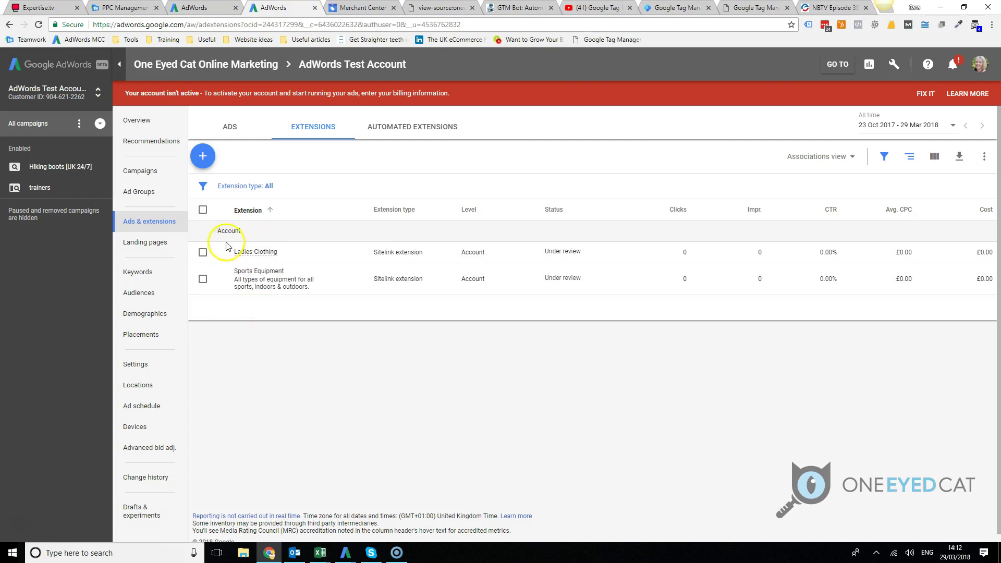
click(203, 280)
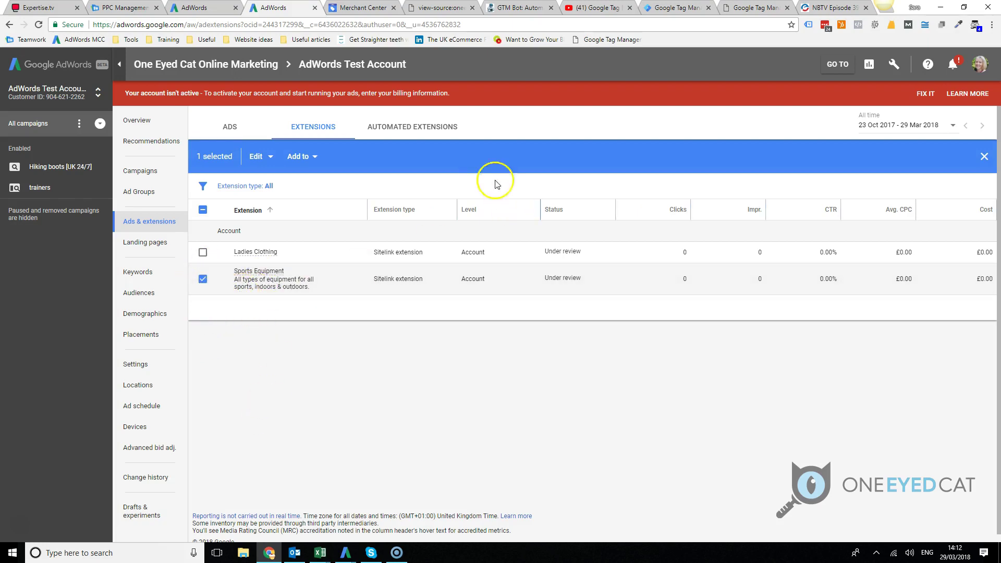
click(315, 159)
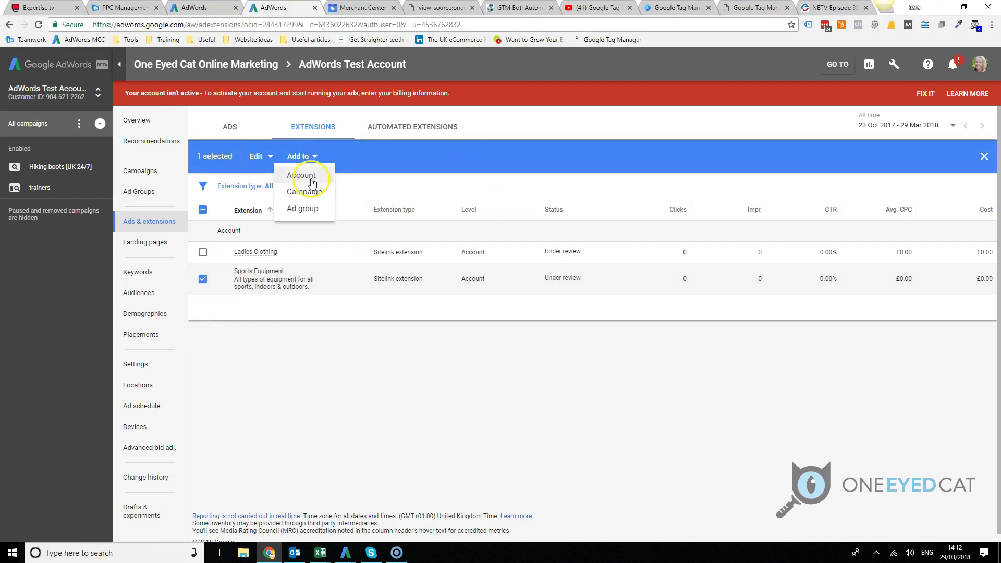
click(312, 211)
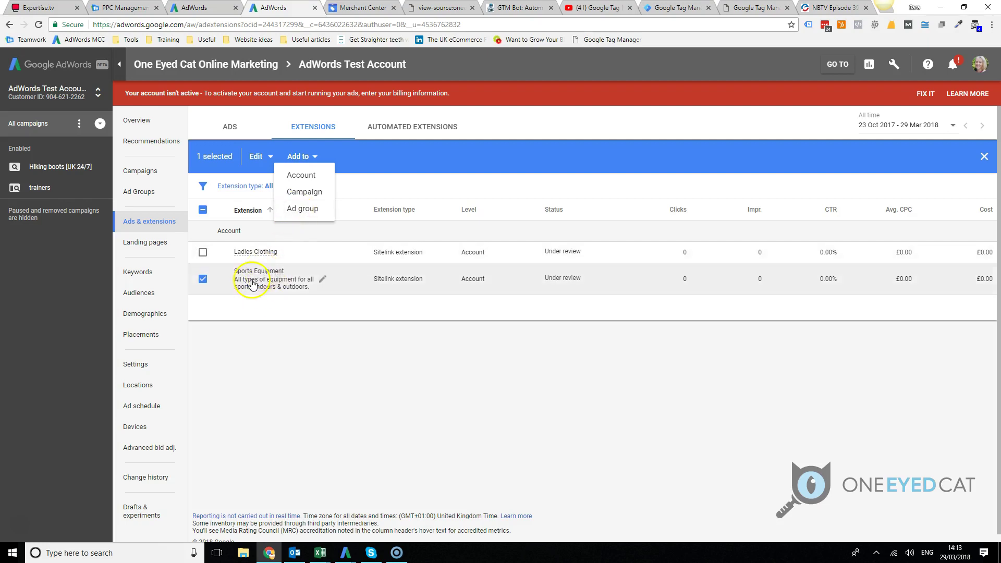
click(304, 192)
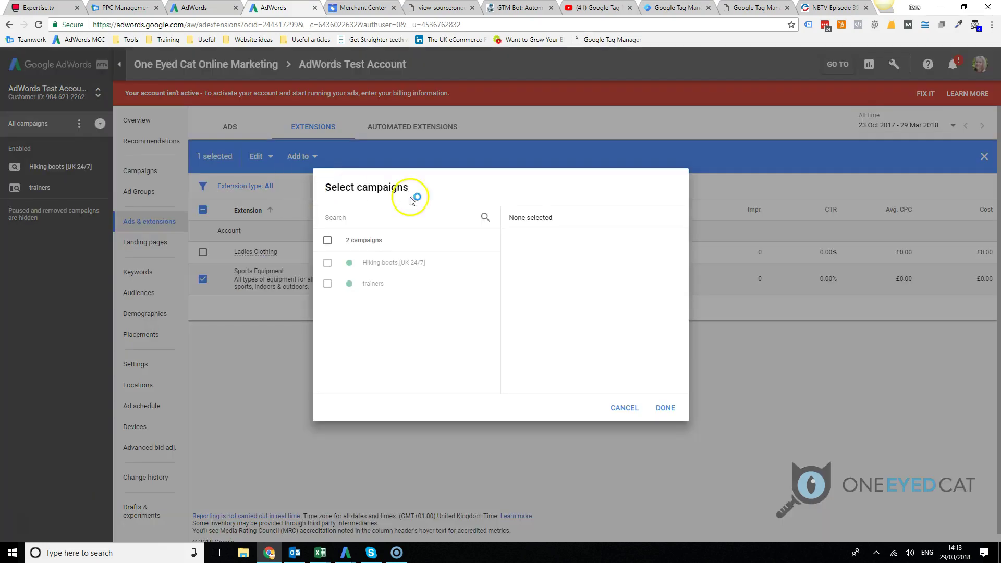
click(327, 262)
click(327, 283)
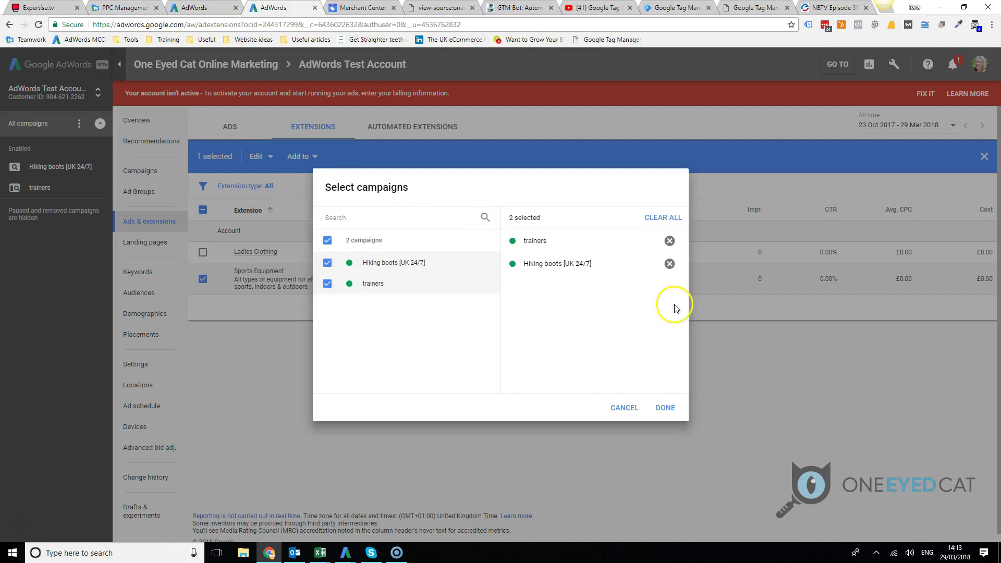
click(665, 408)
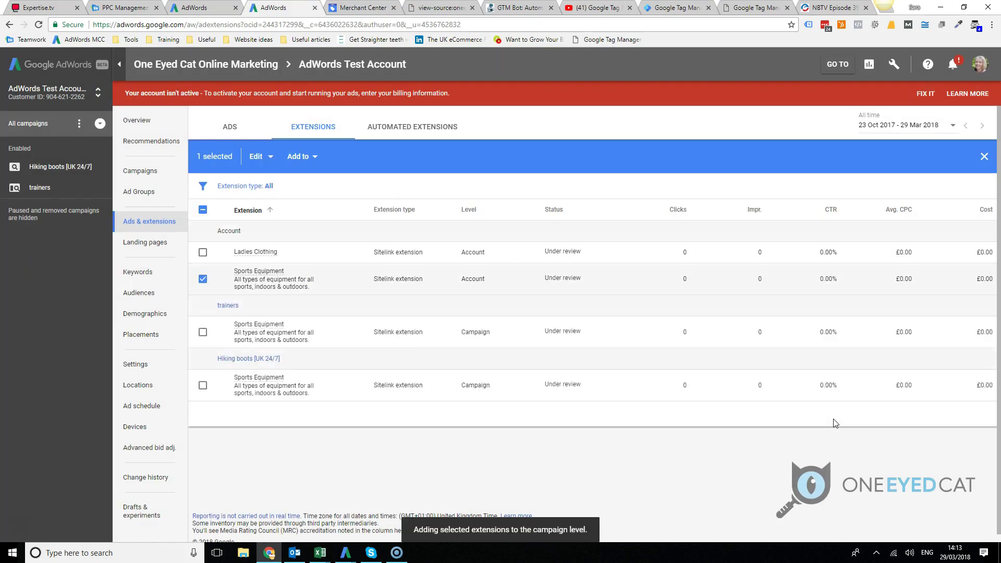